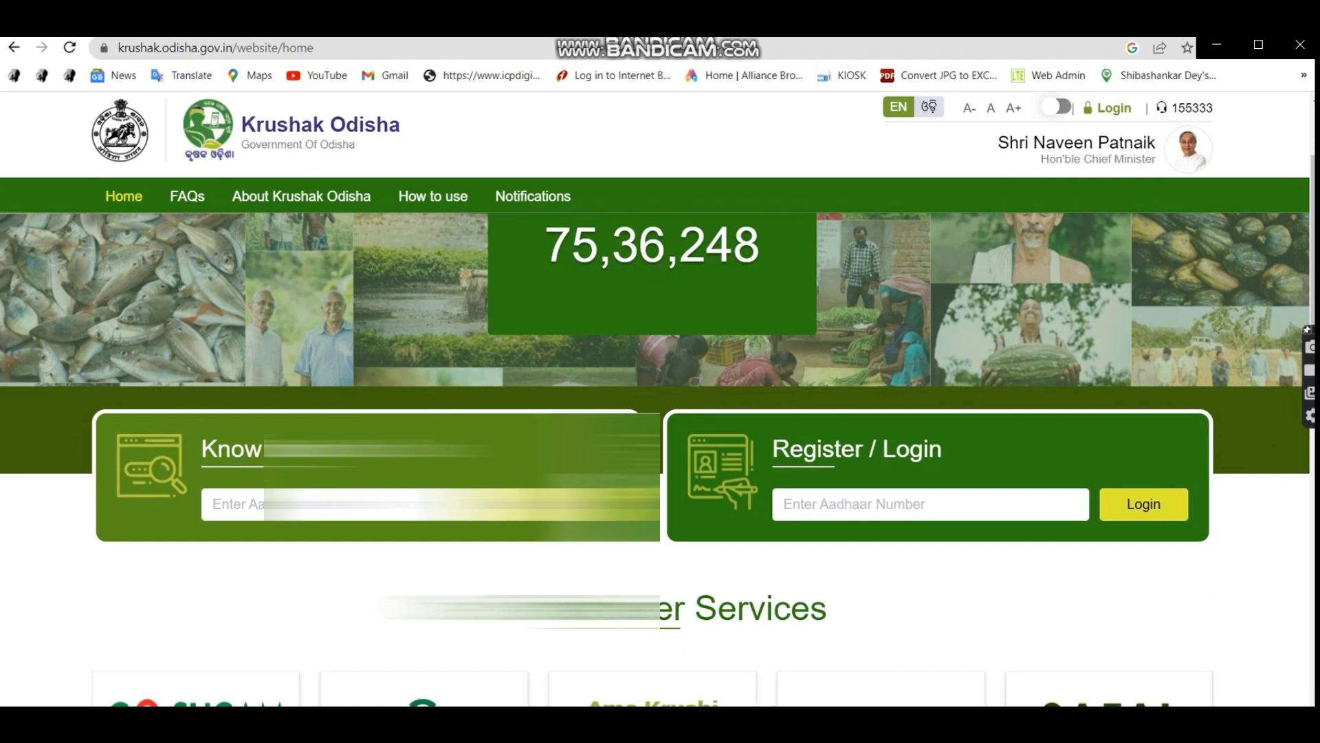
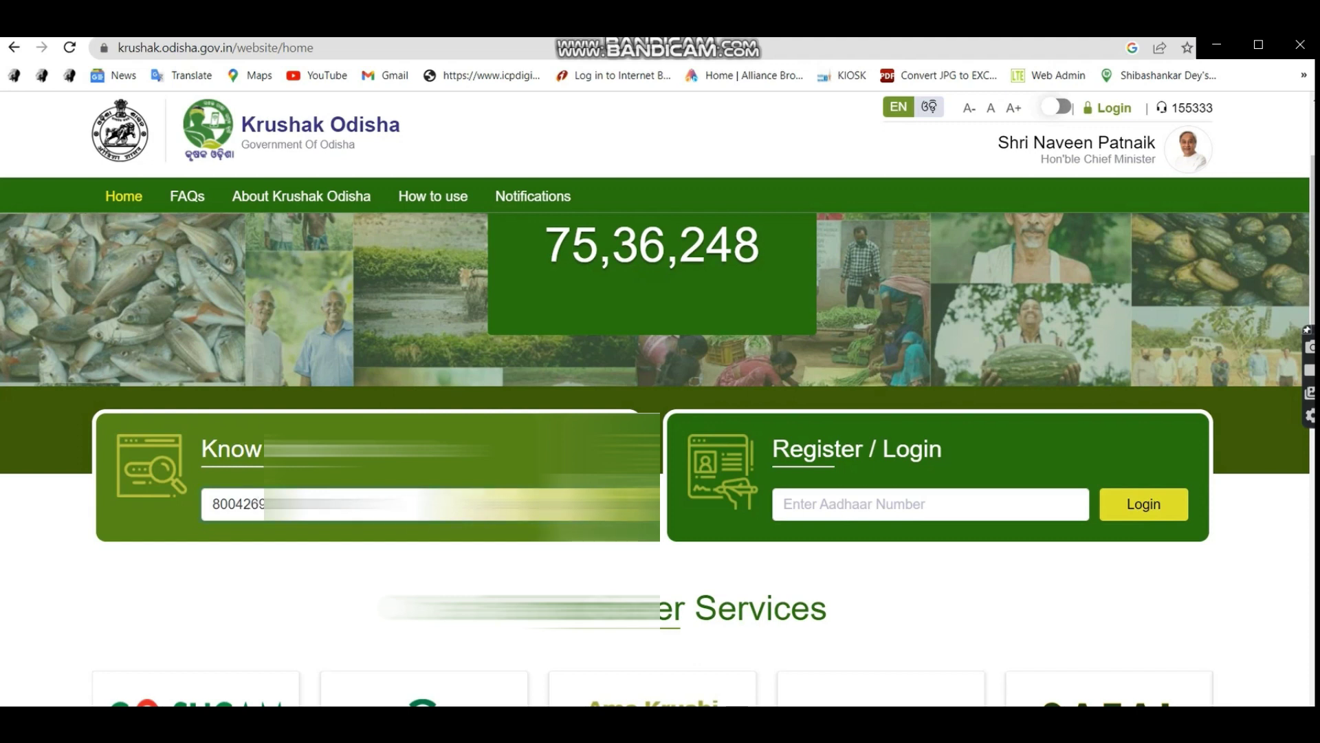
Check the Aadhaar's status, see it is not registered, and start entering the Aadhaar to register.
key(Return)
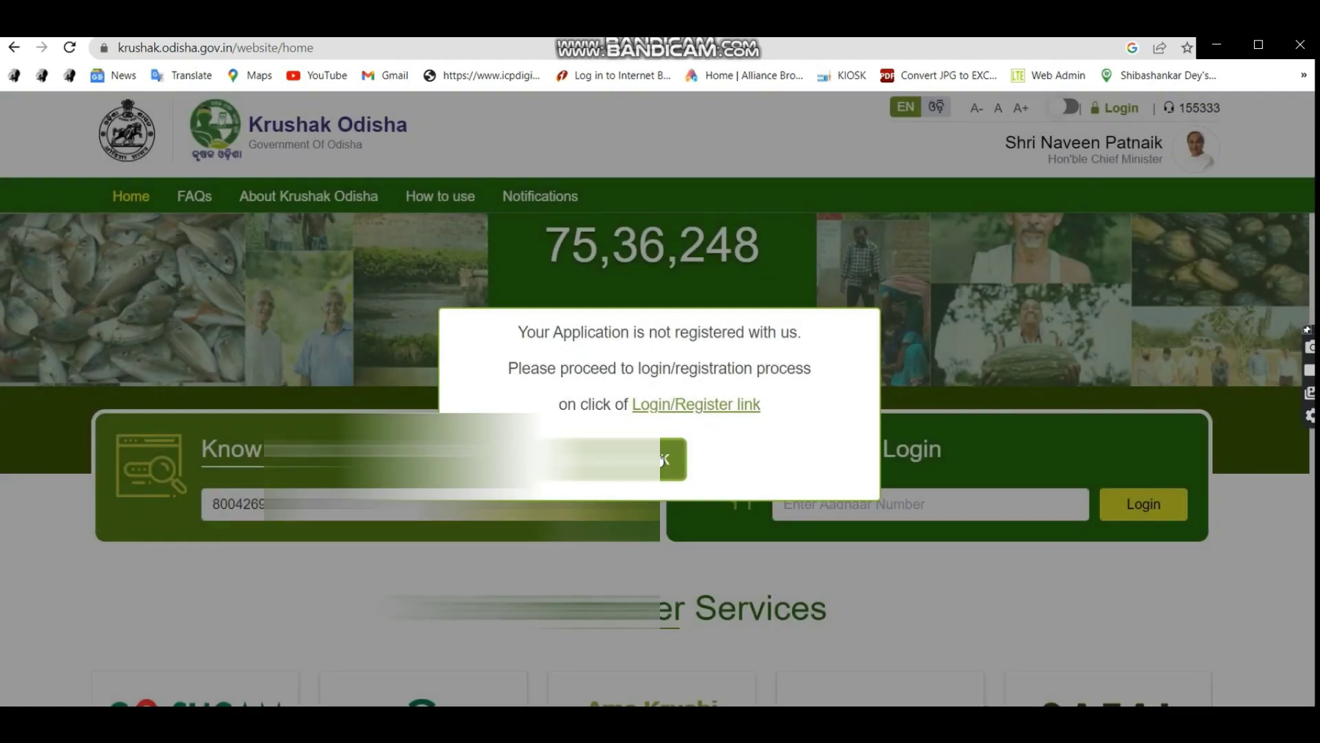
click(713, 410)
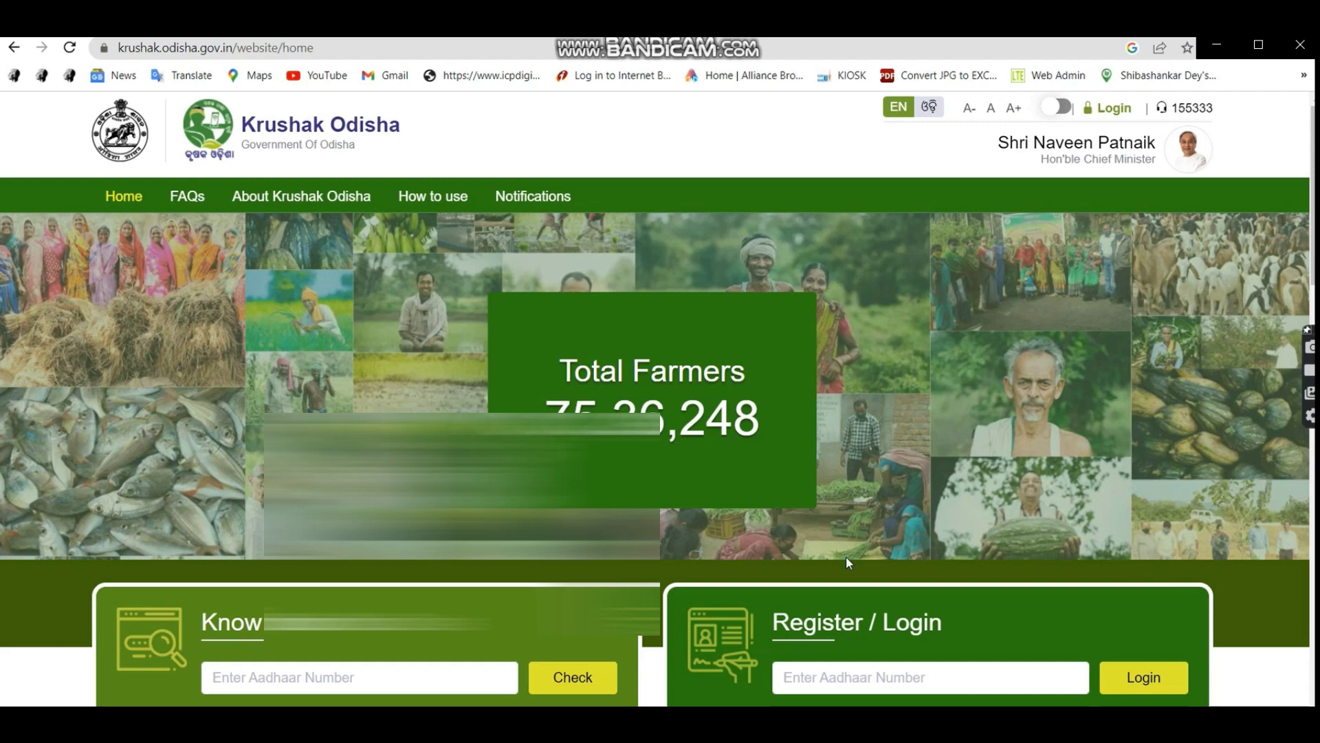
scroll(853, 571, down, 1)
click(859, 586)
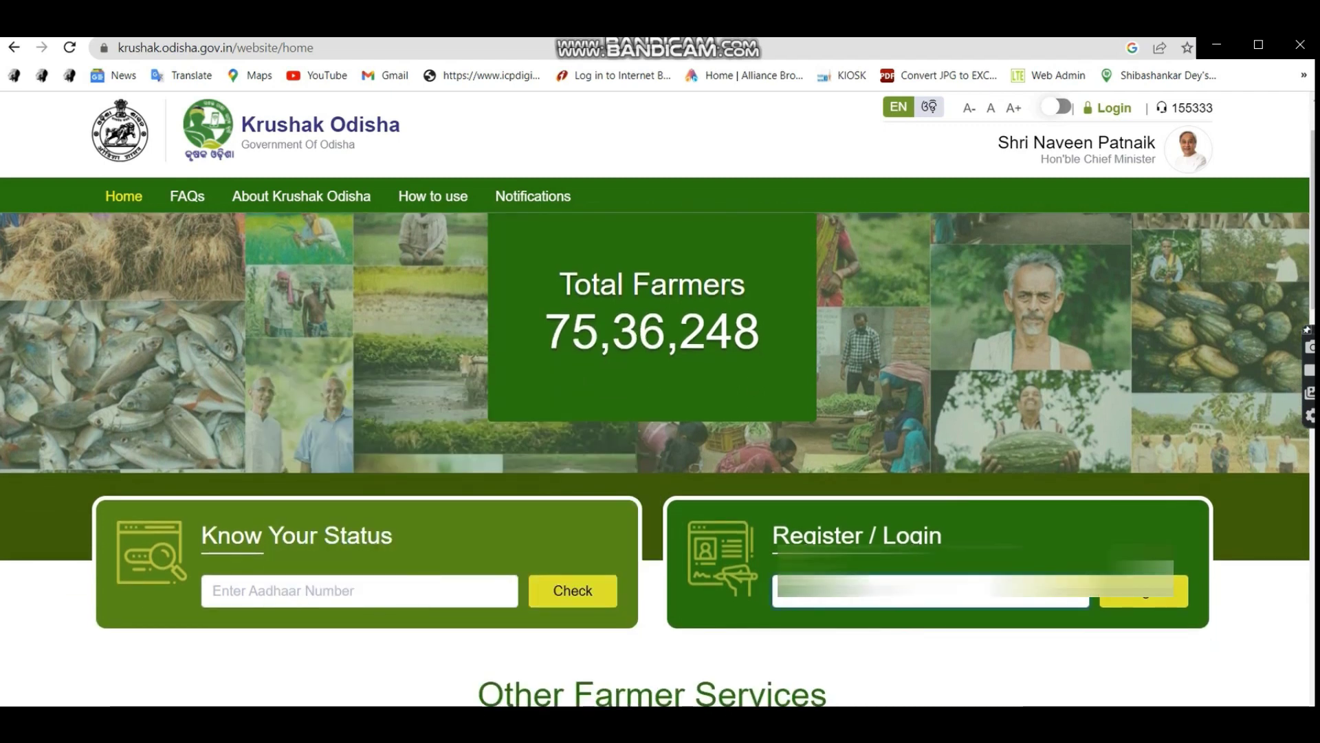
click(1161, 598)
click(491, 410)
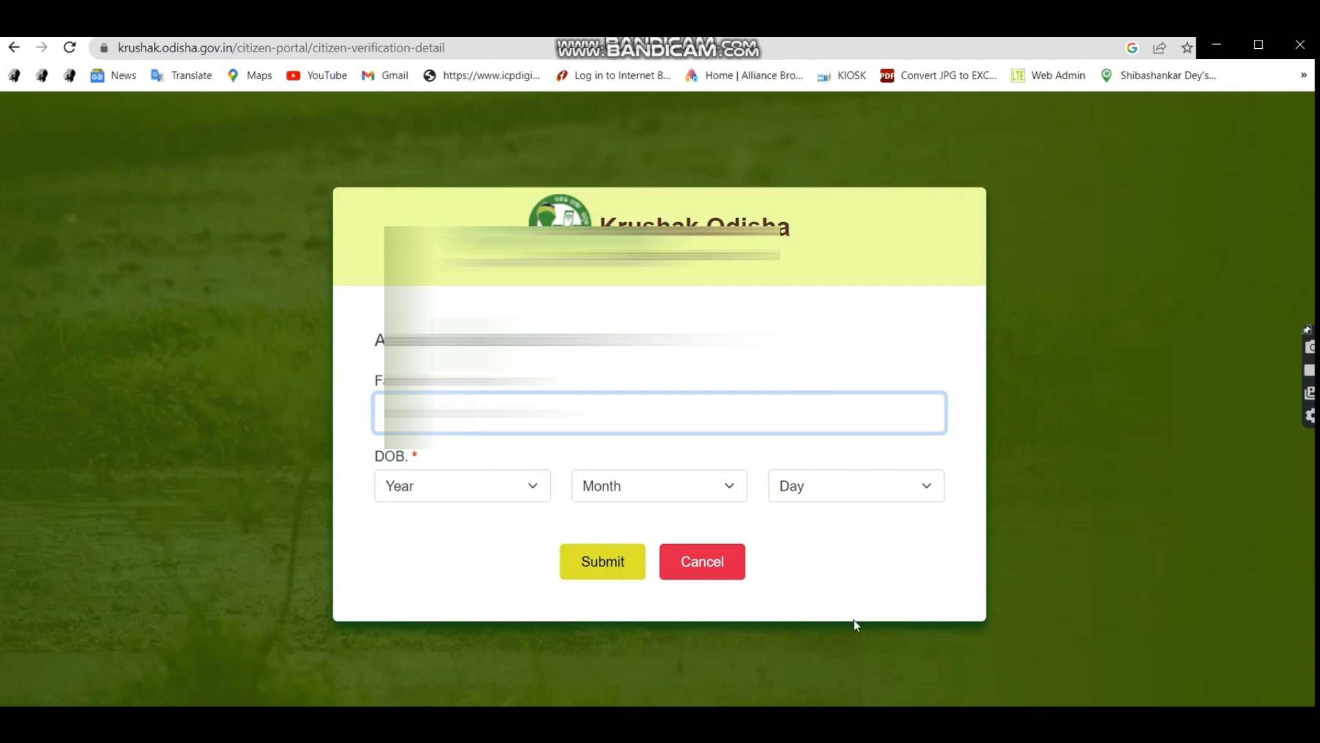
text(KUMAR)
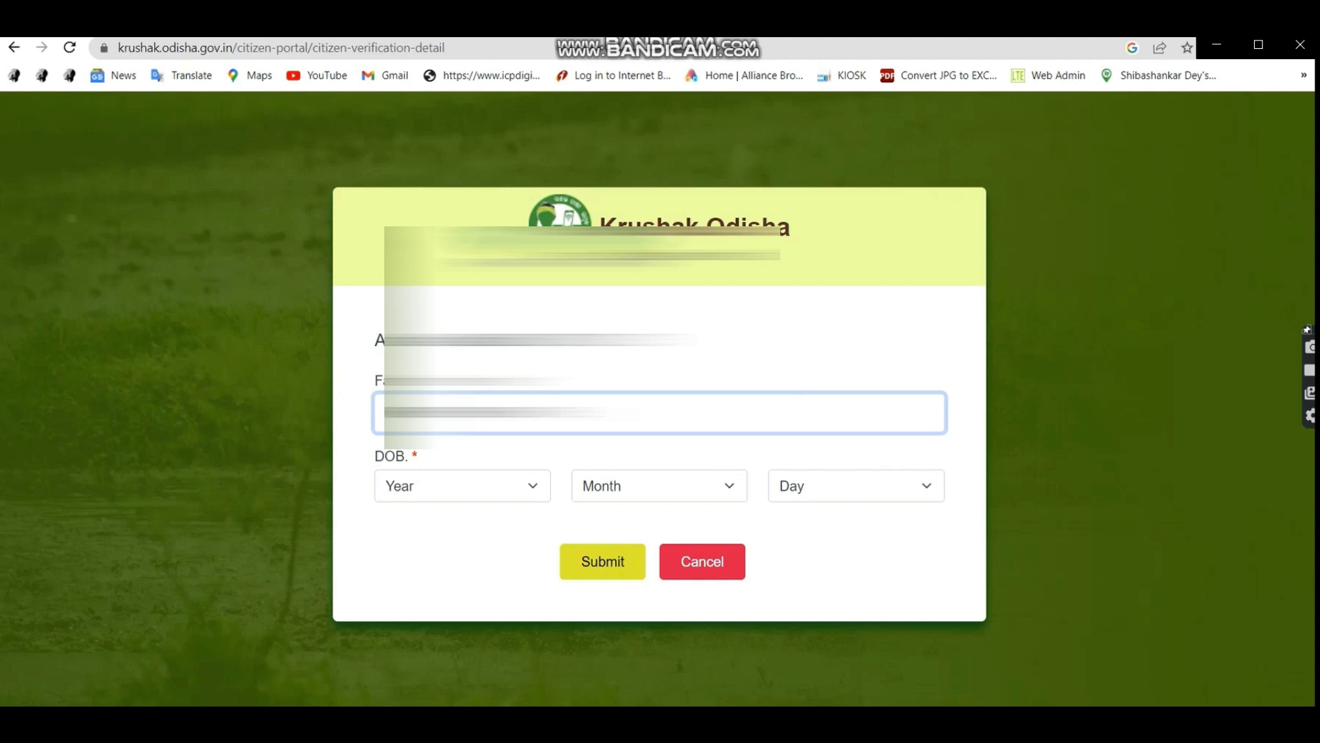
click(477, 489)
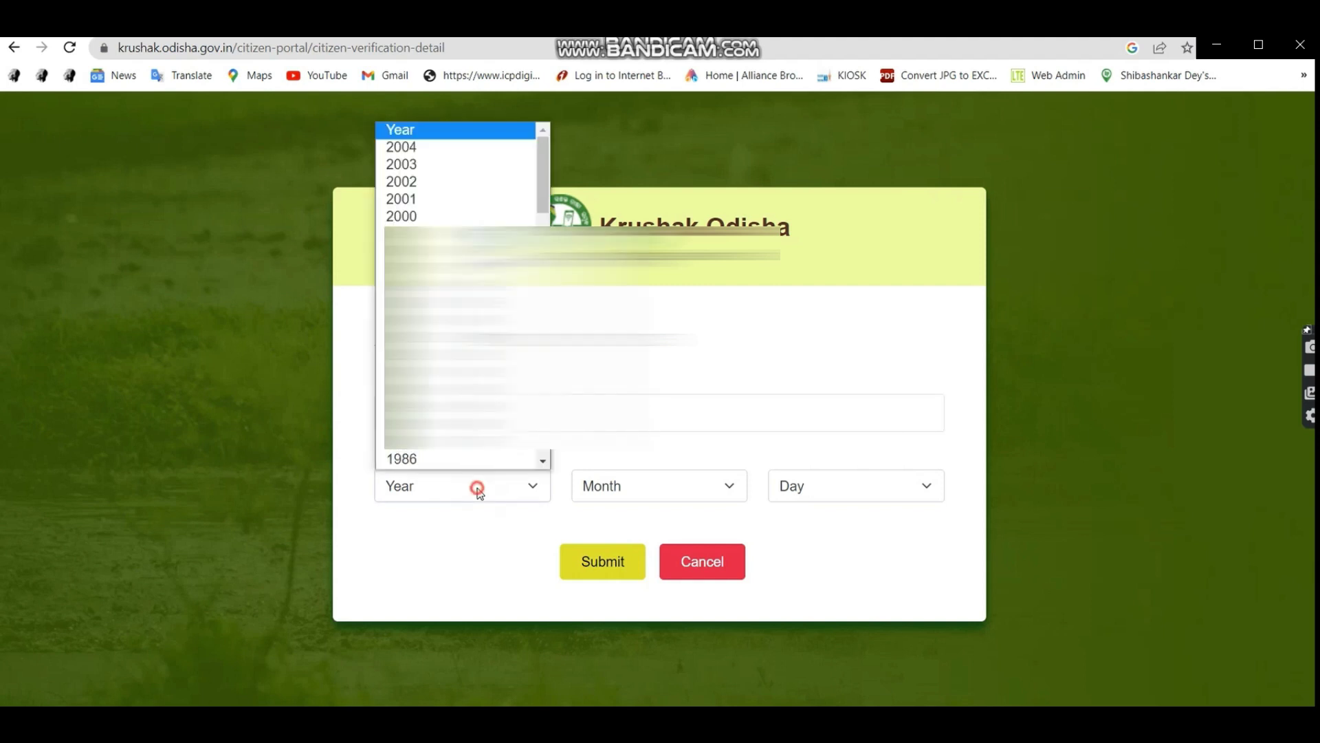
scroll(480, 461, down, 1)
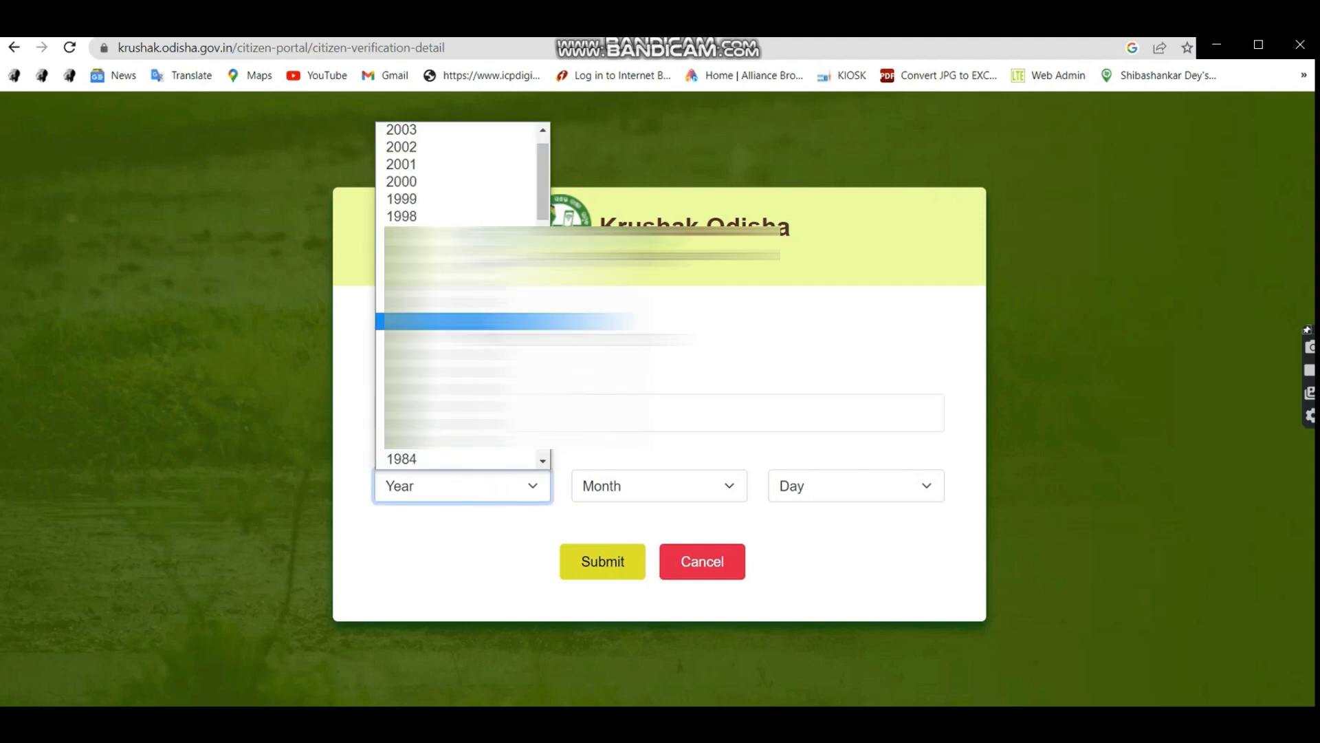
click(447, 354)
click(632, 488)
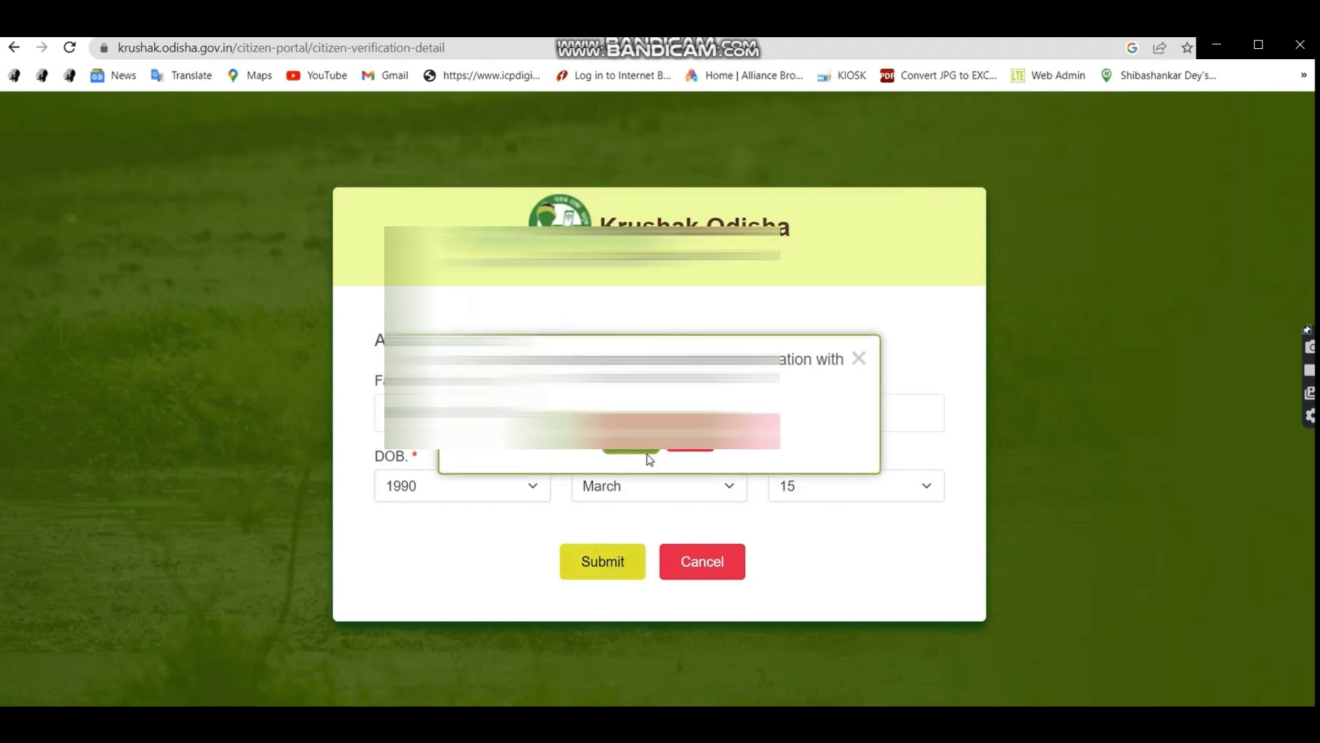
click(642, 449)
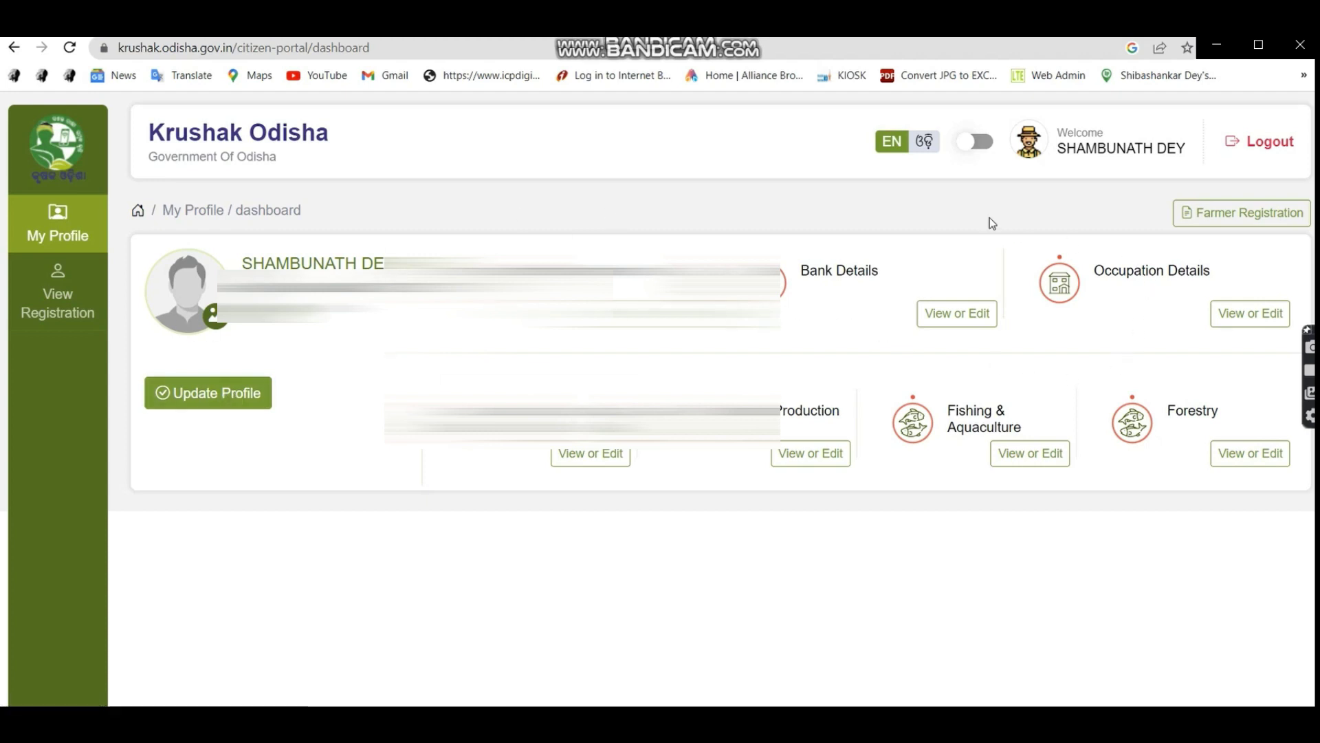
Open Update Profile, enter the father's name, and set gender to Male.
click(238, 398)
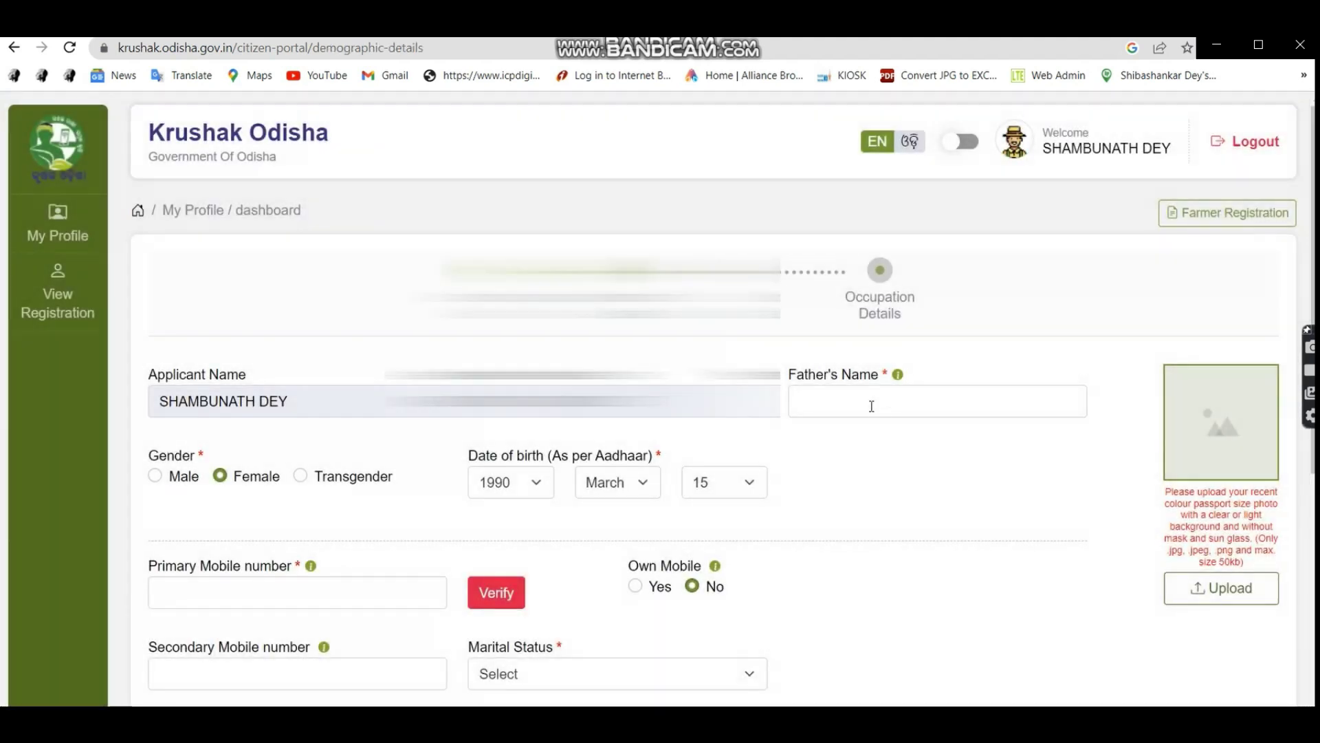
click(871, 405)
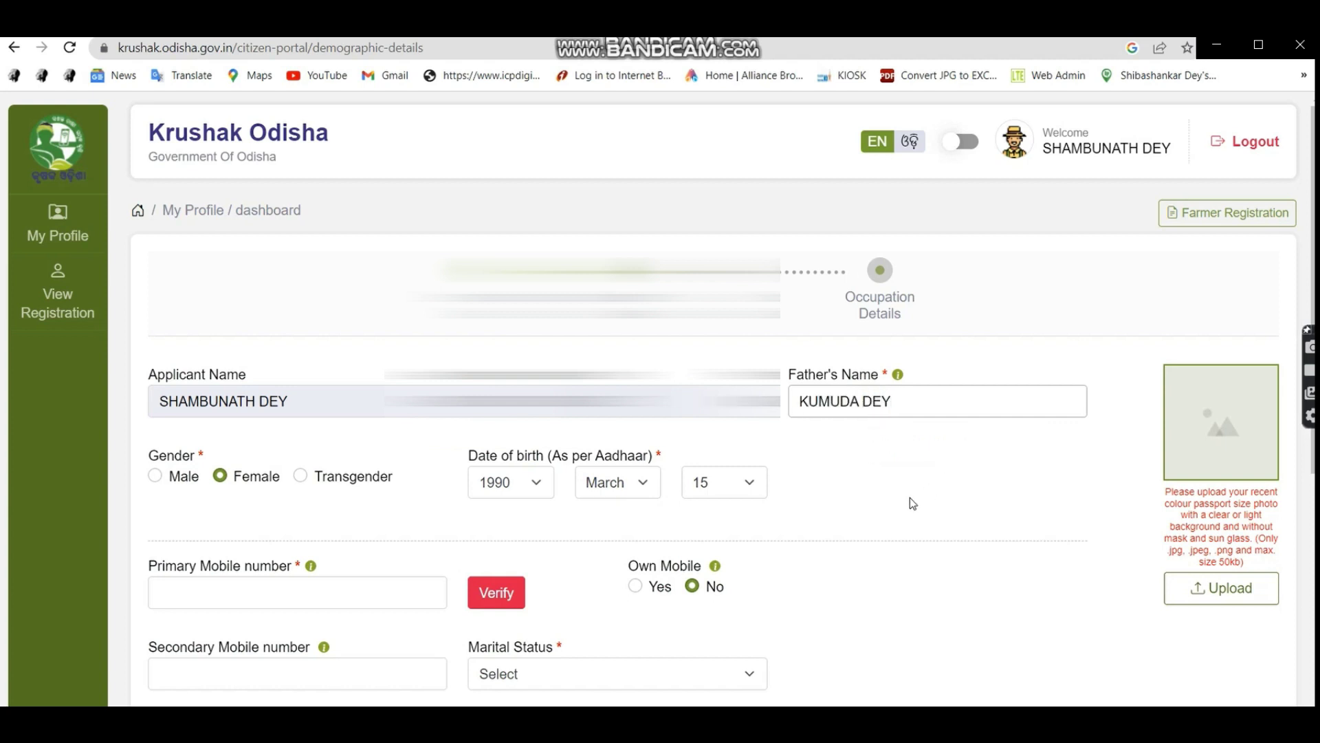
click(910, 497)
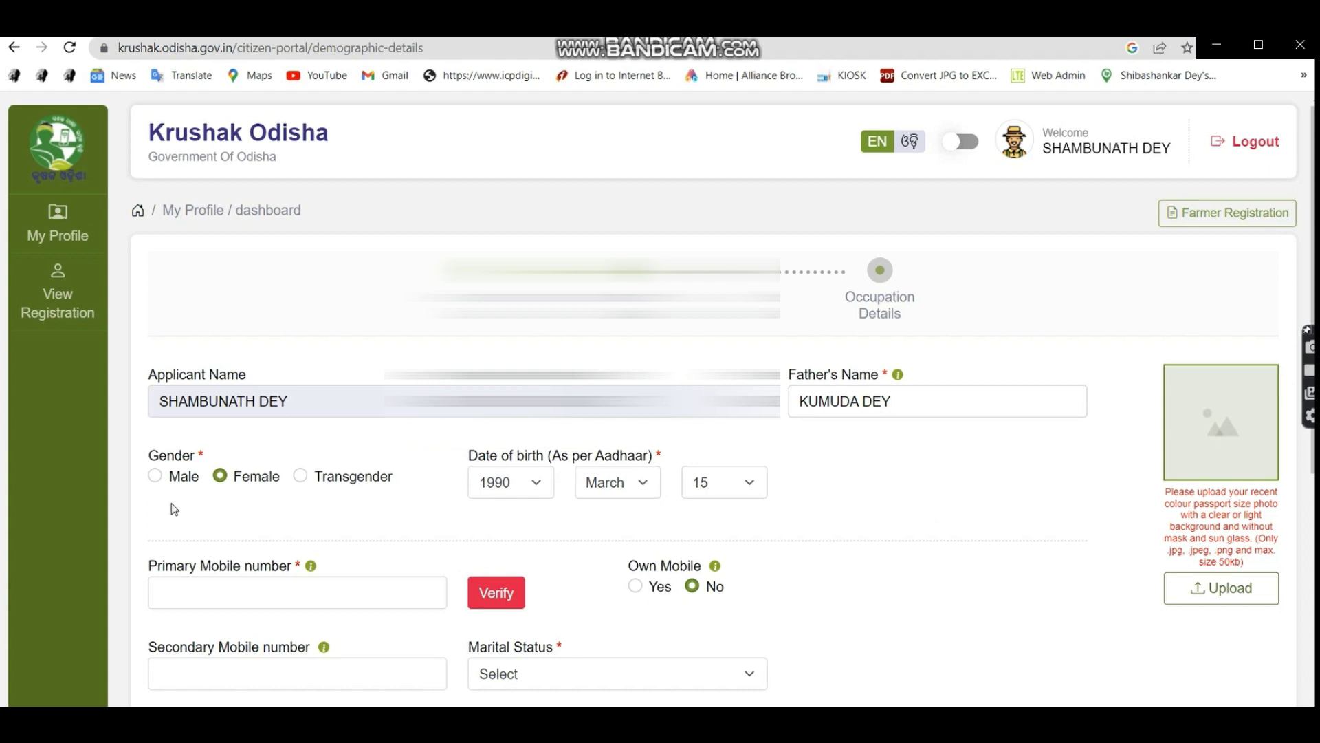
click(155, 477)
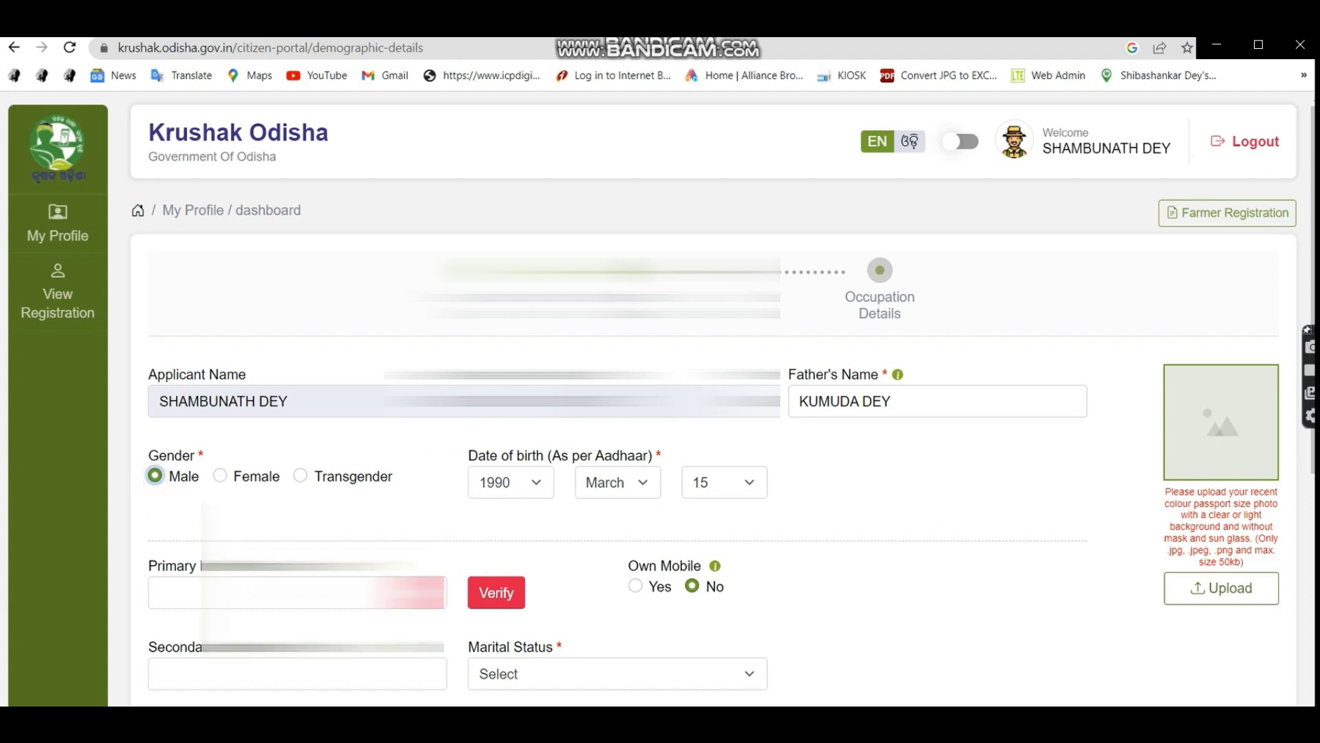
Fill in the primary mobile number and verify it with the OTP.
click(165, 593)
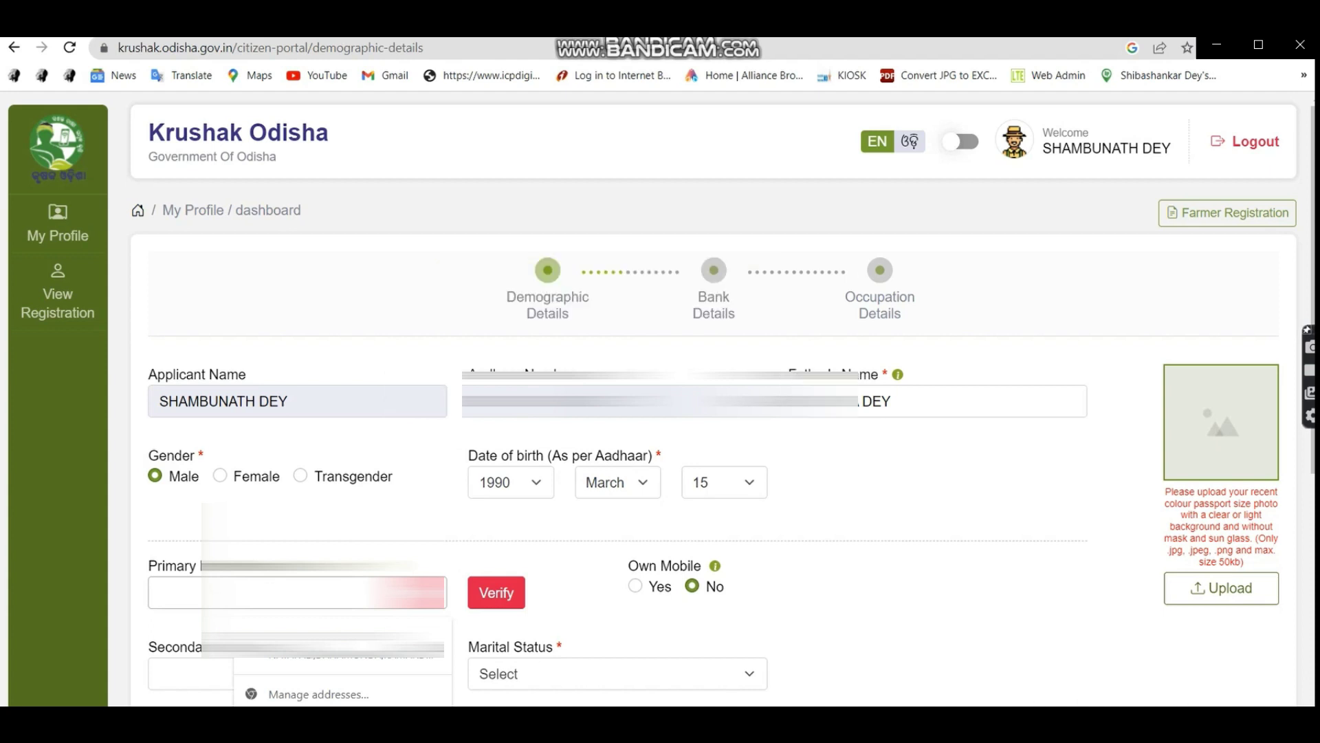
key(ctrl+v)
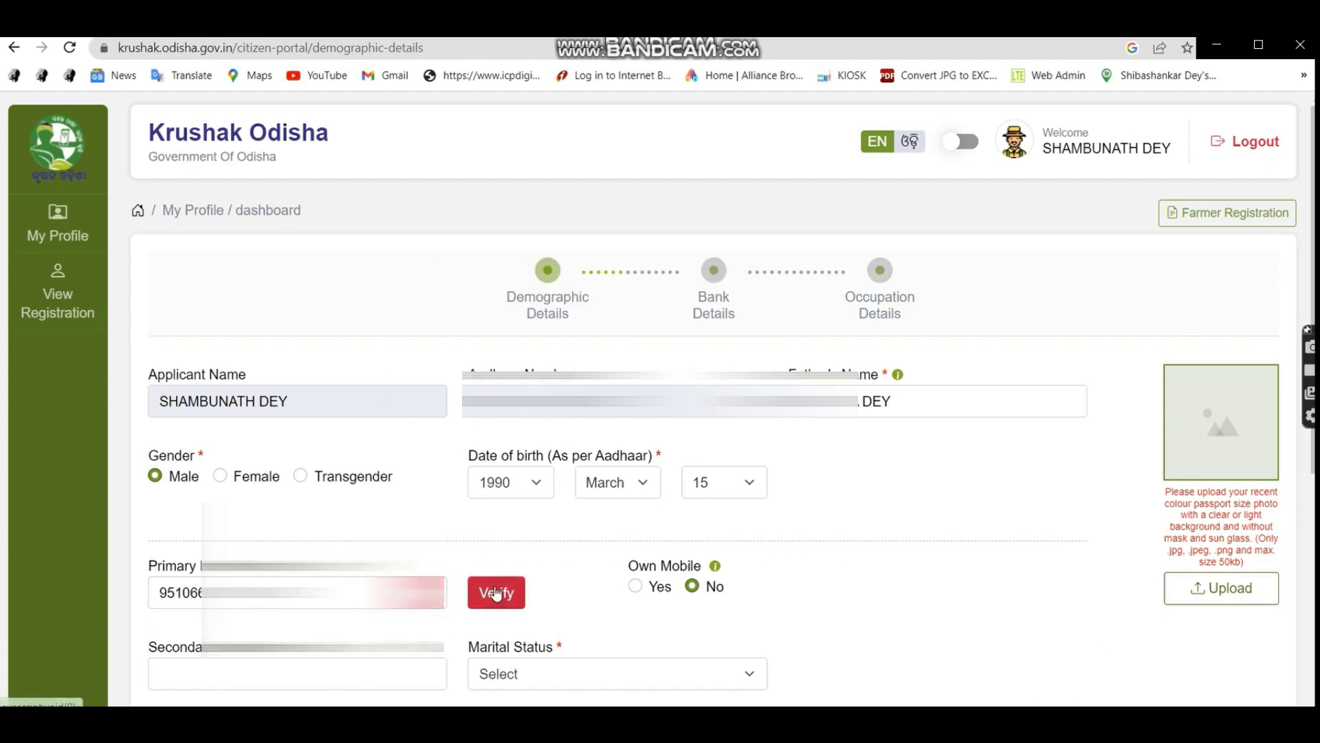
click(496, 593)
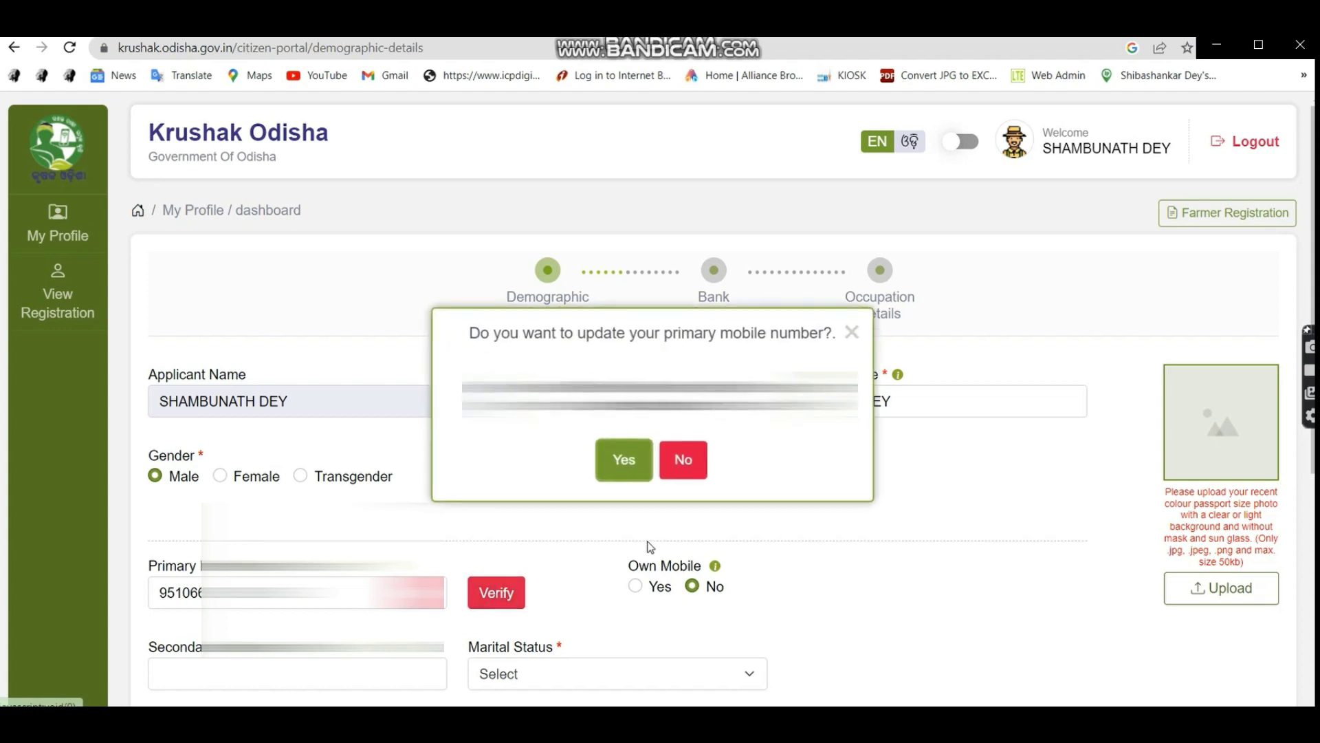
click(640, 468)
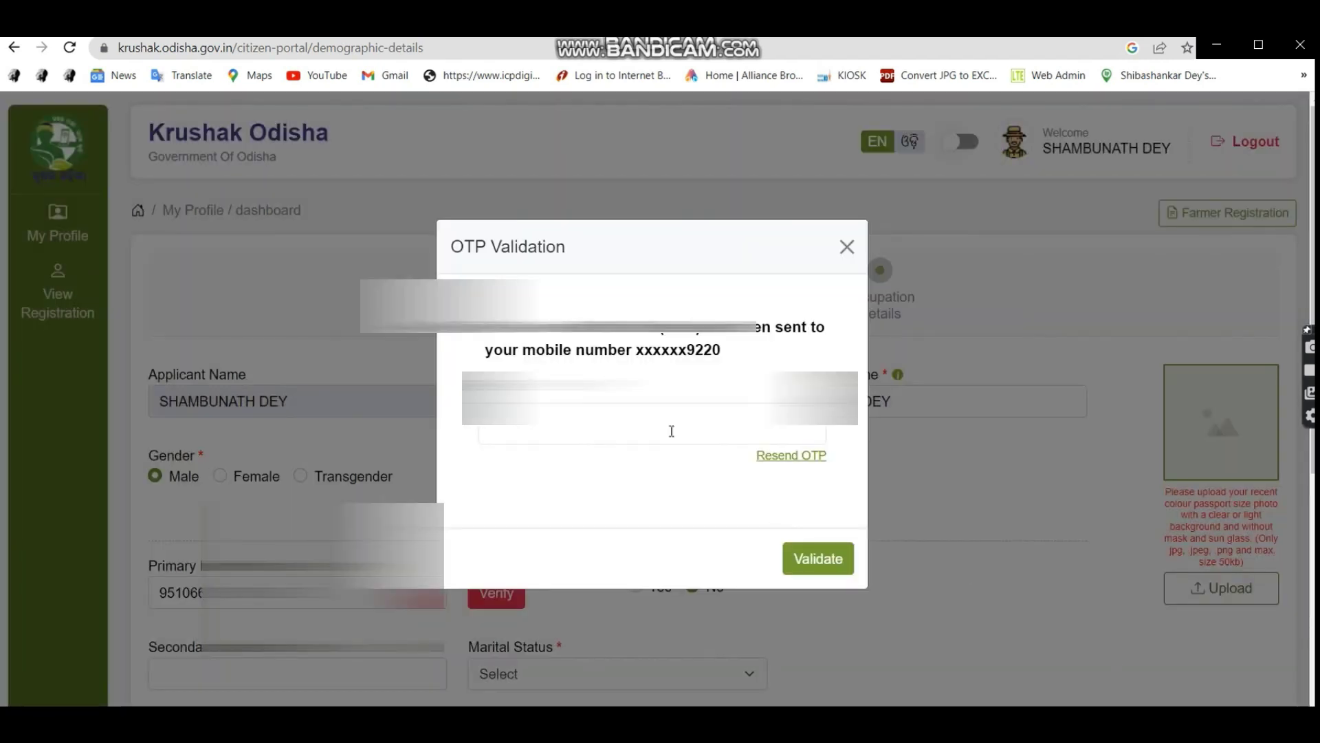
key(ctrl+v)
key(Return)
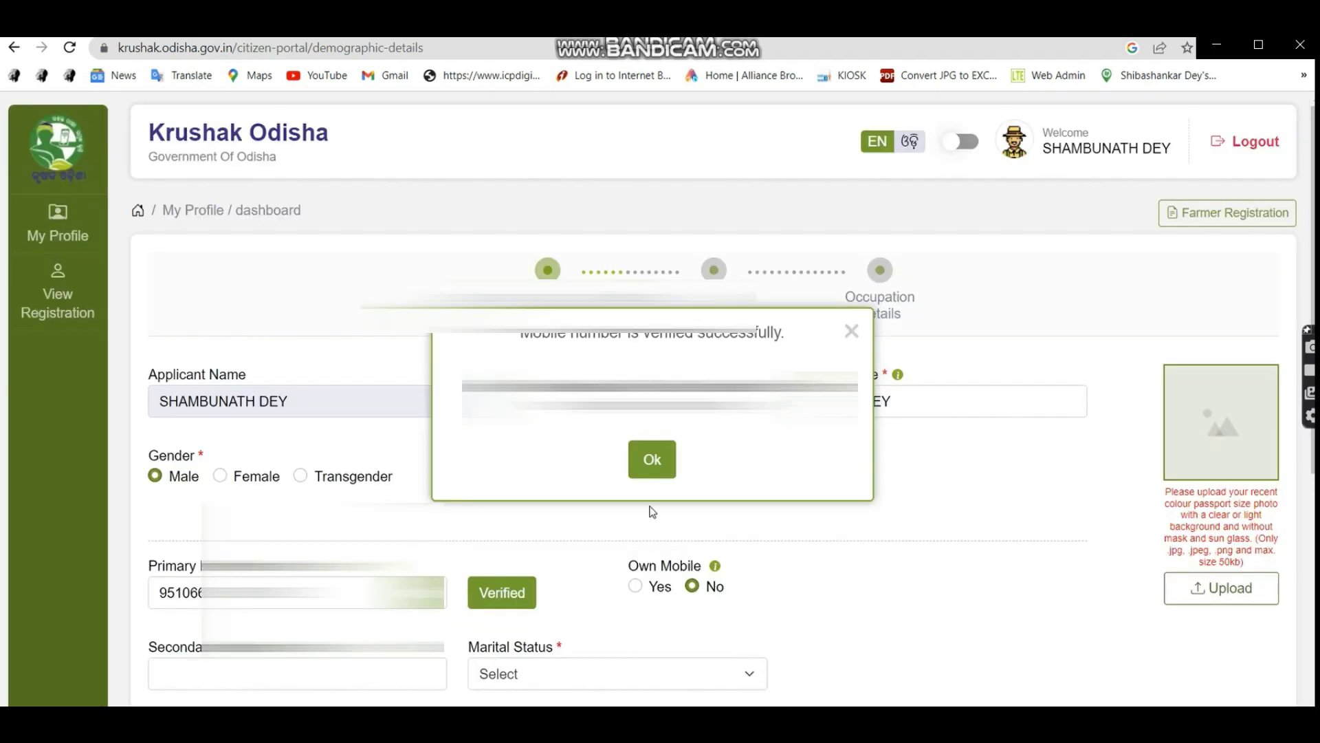
Set village to Nayapali, fill the residential address, and try saving, which requires a profile image.
mouse_move(1121, 583)
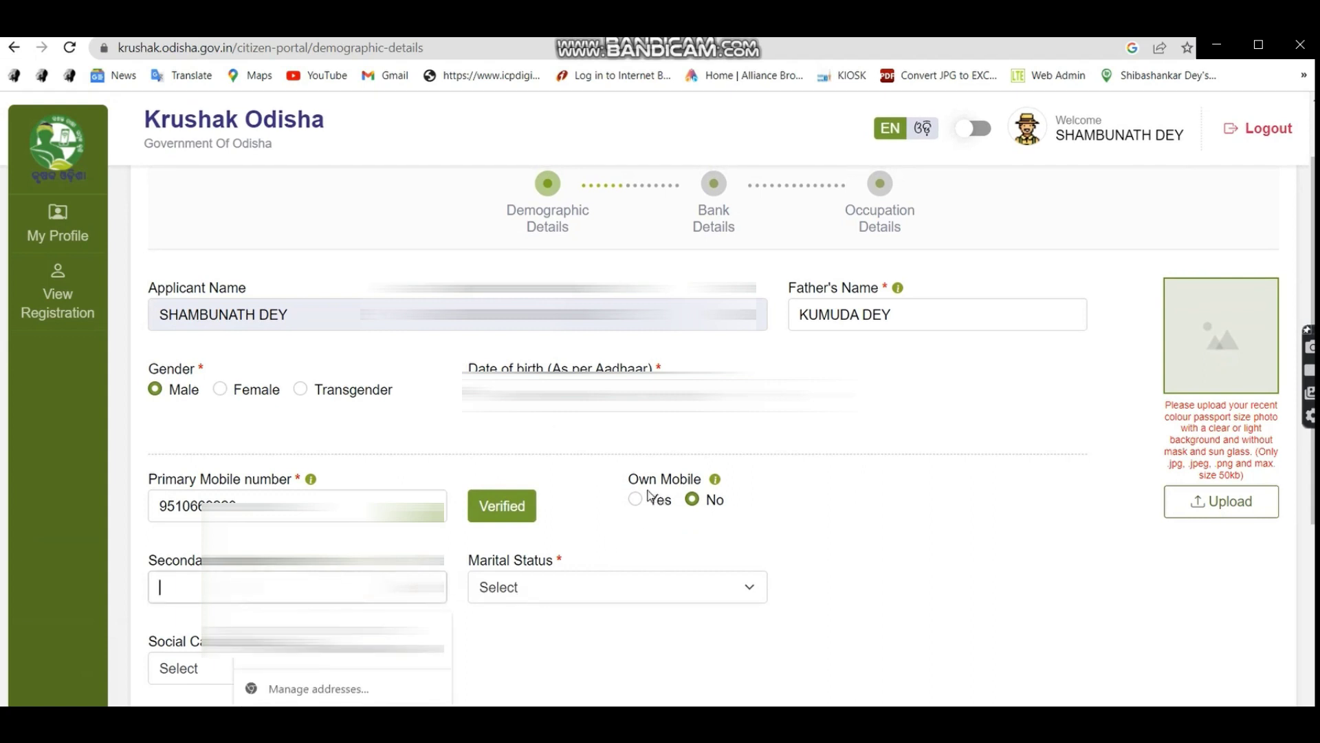
mouse_move(1270, 528)
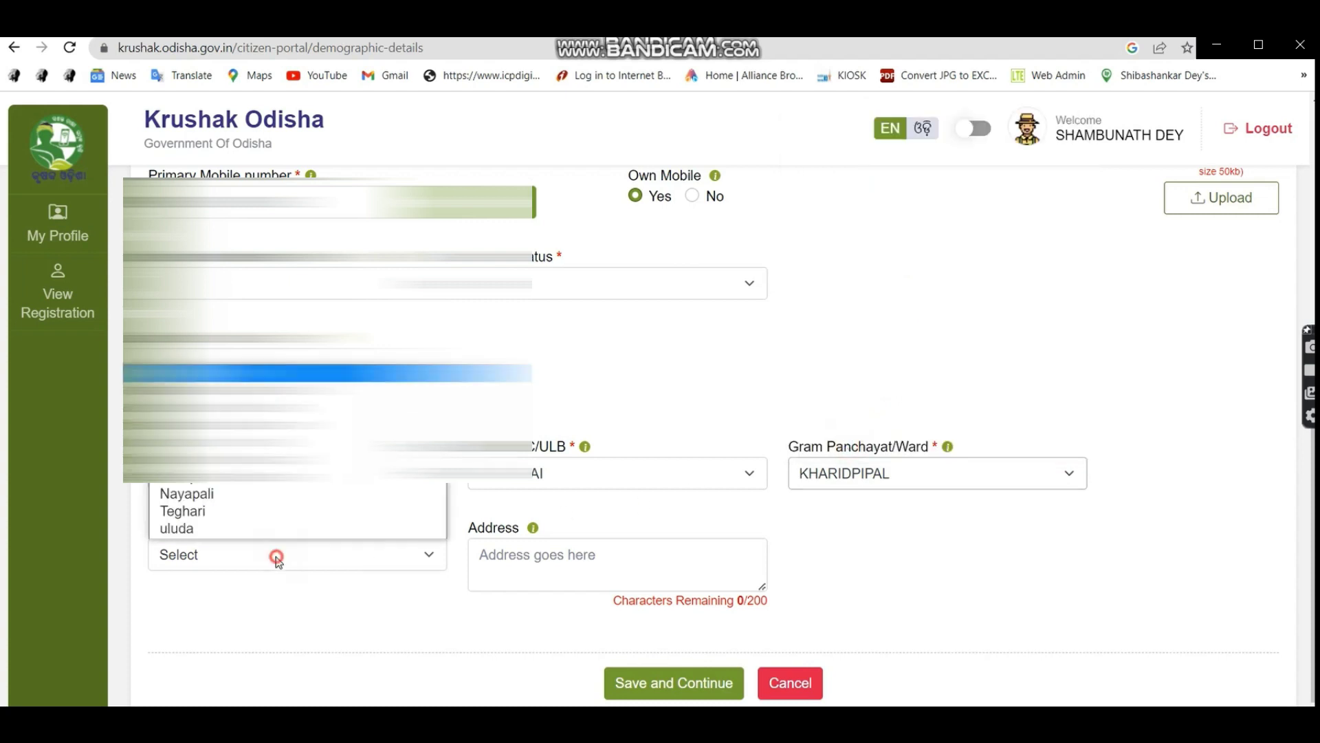
click(242, 493)
click(598, 567)
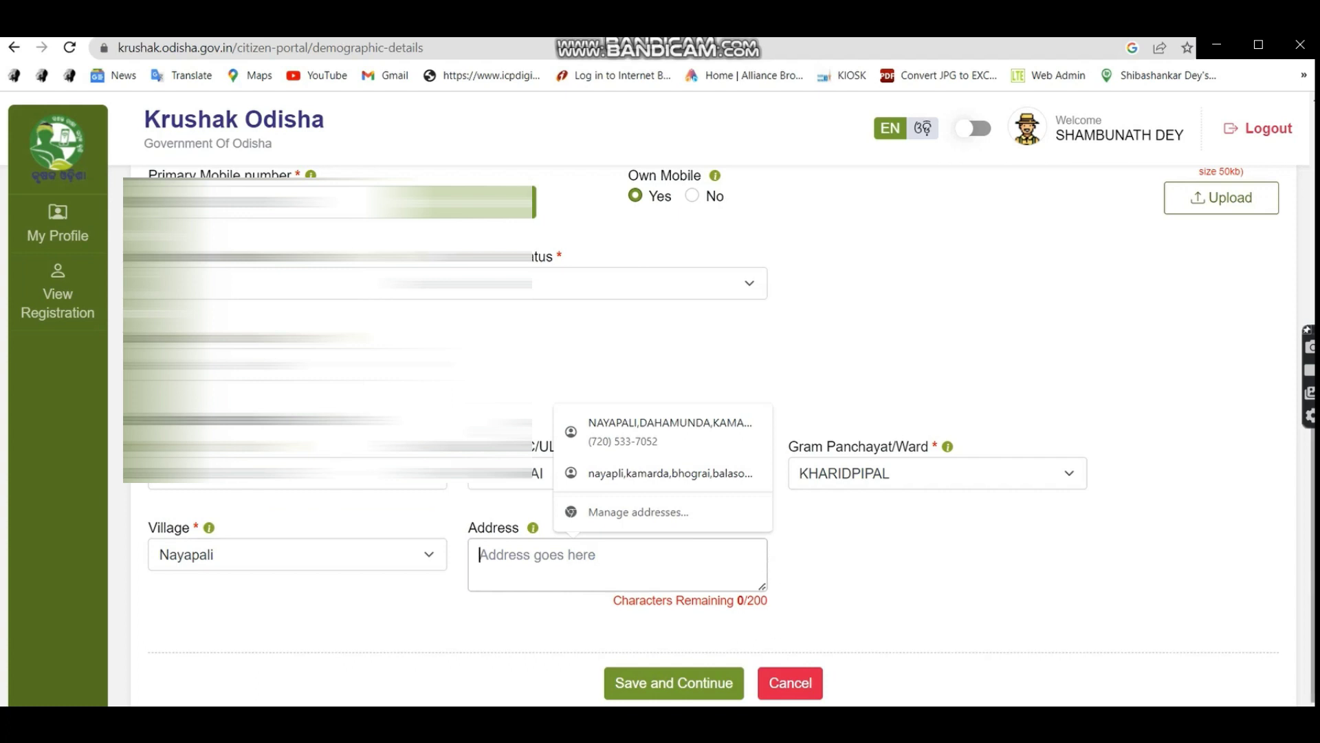
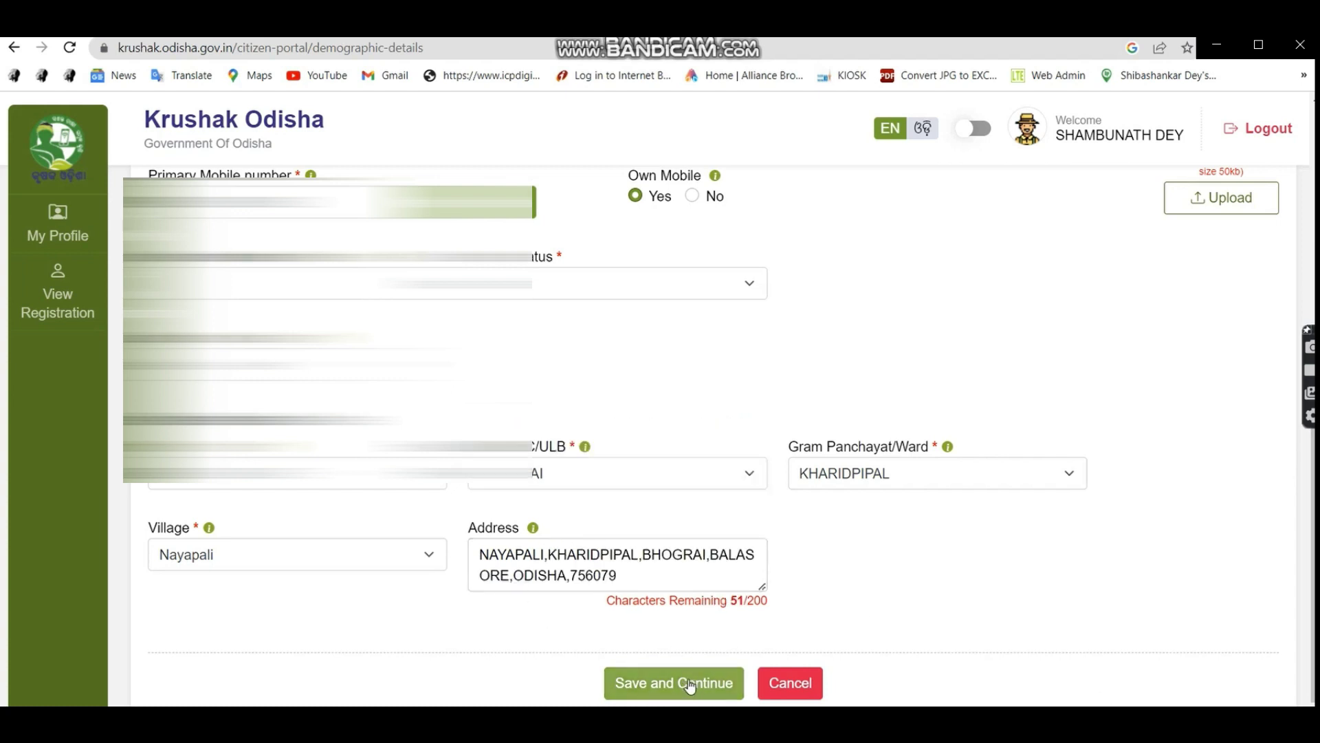
click(690, 683)
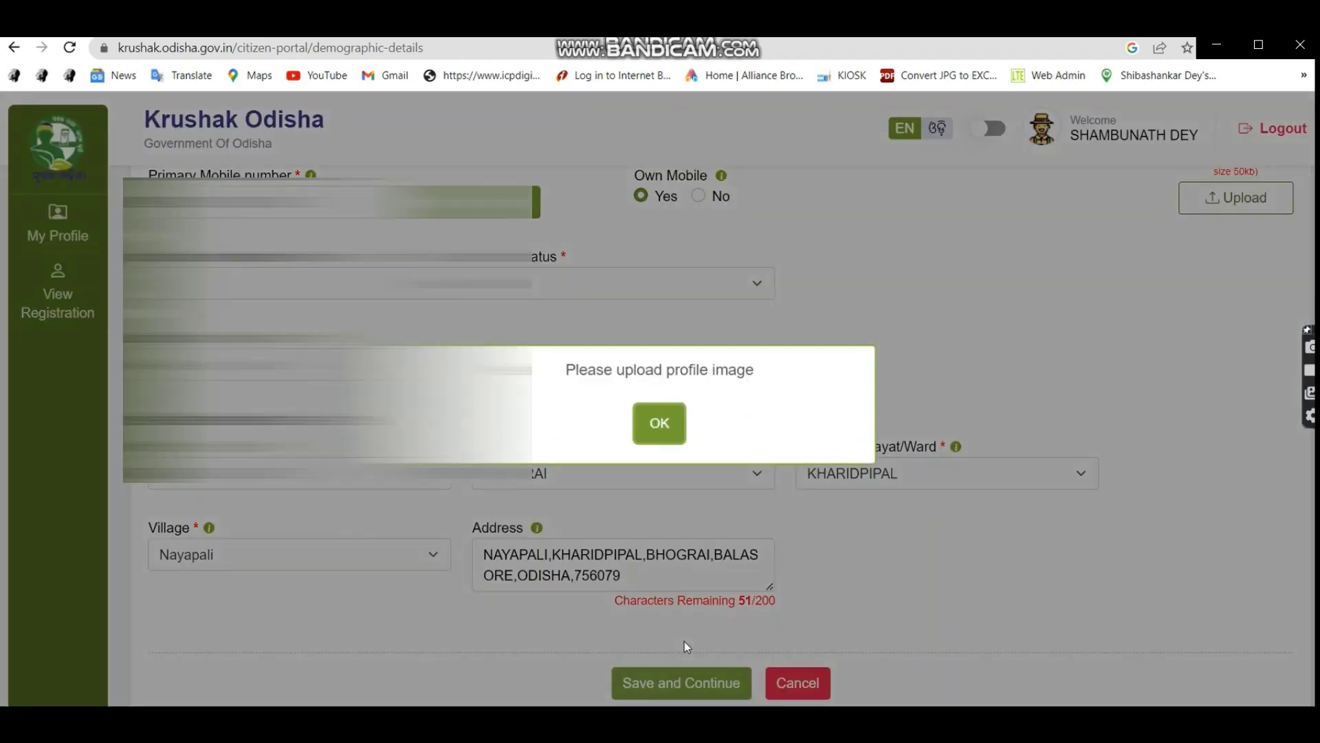
click(657, 421)
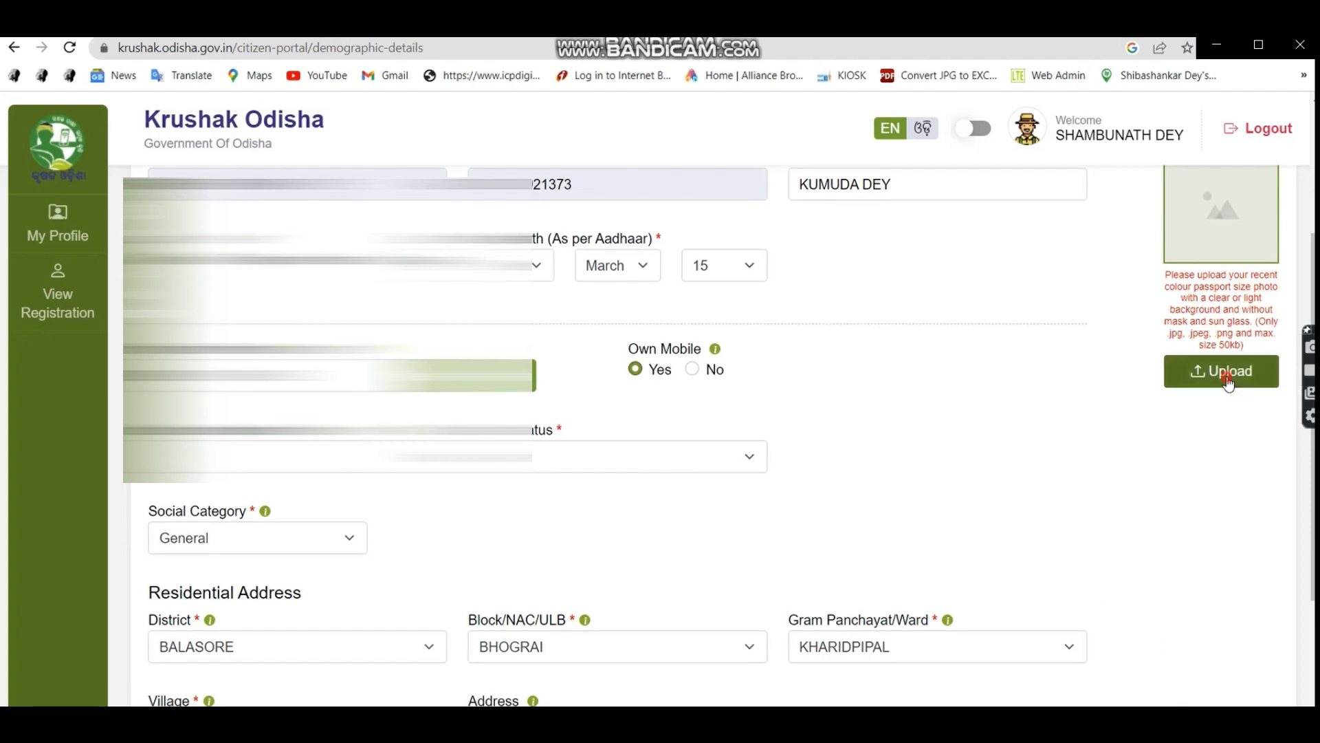
Save the demographic details, then save bank details: Bank of India, Savings account, relation Self.
scroll(769, 386, down, 3)
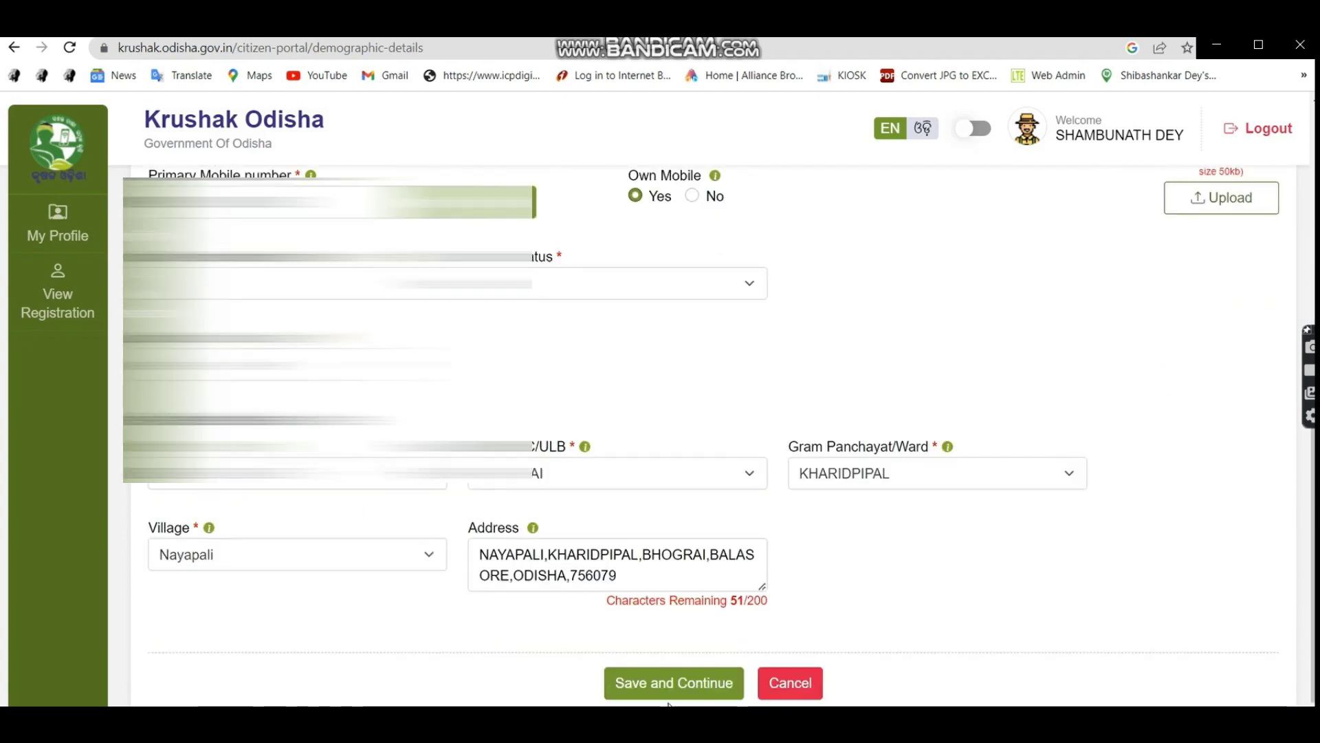
click(684, 681)
click(631, 432)
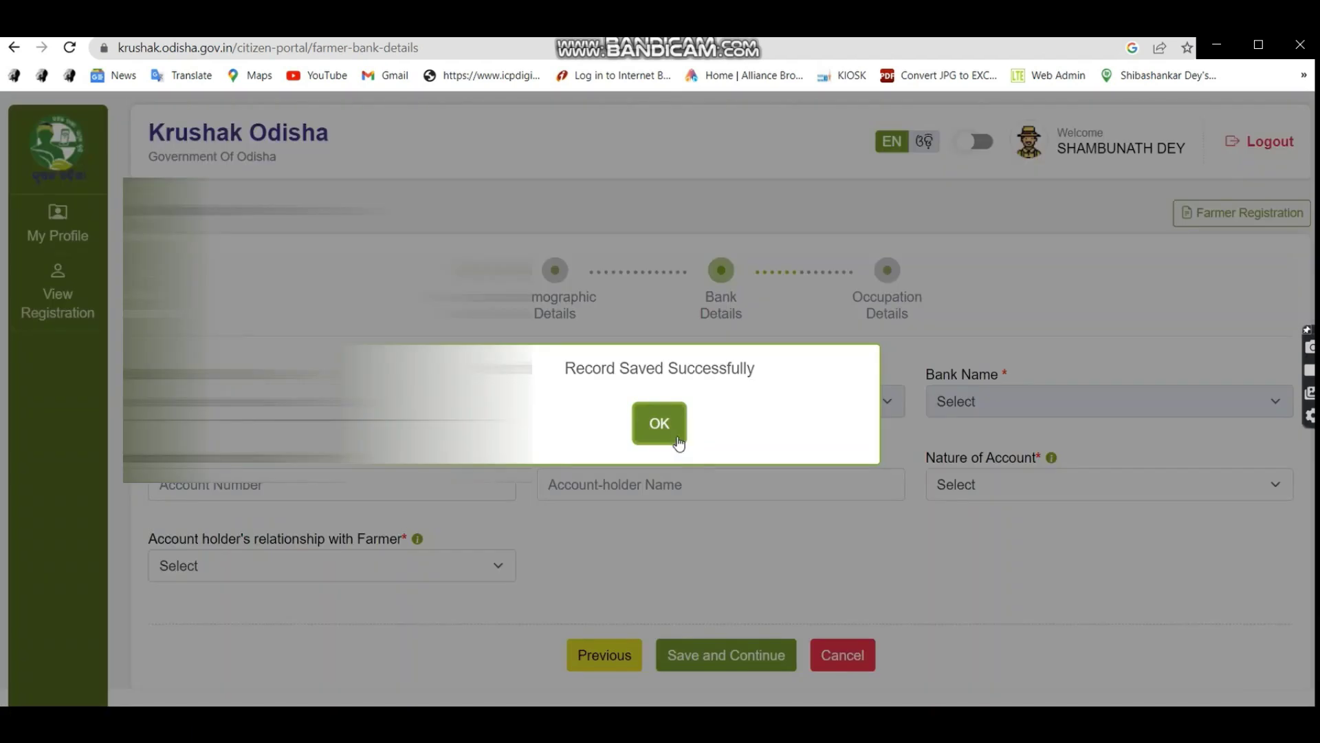
click(660, 423)
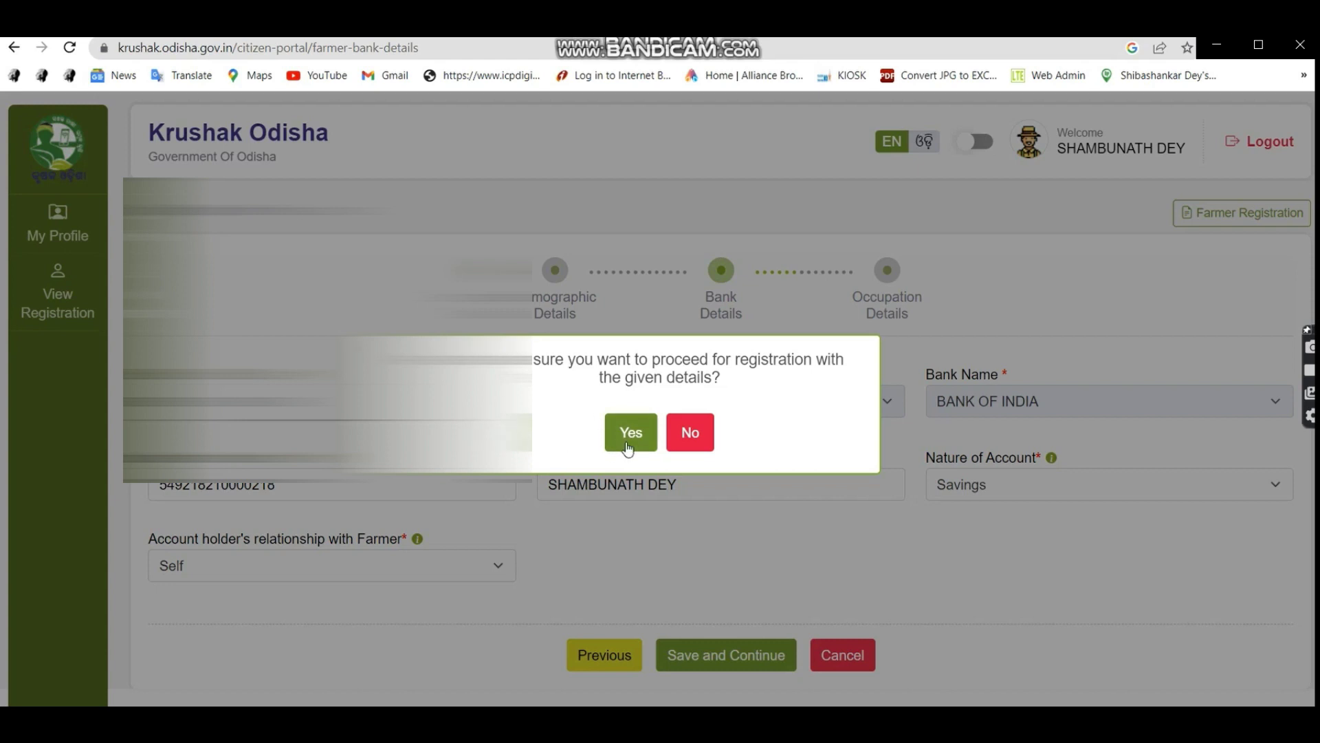
click(628, 446)
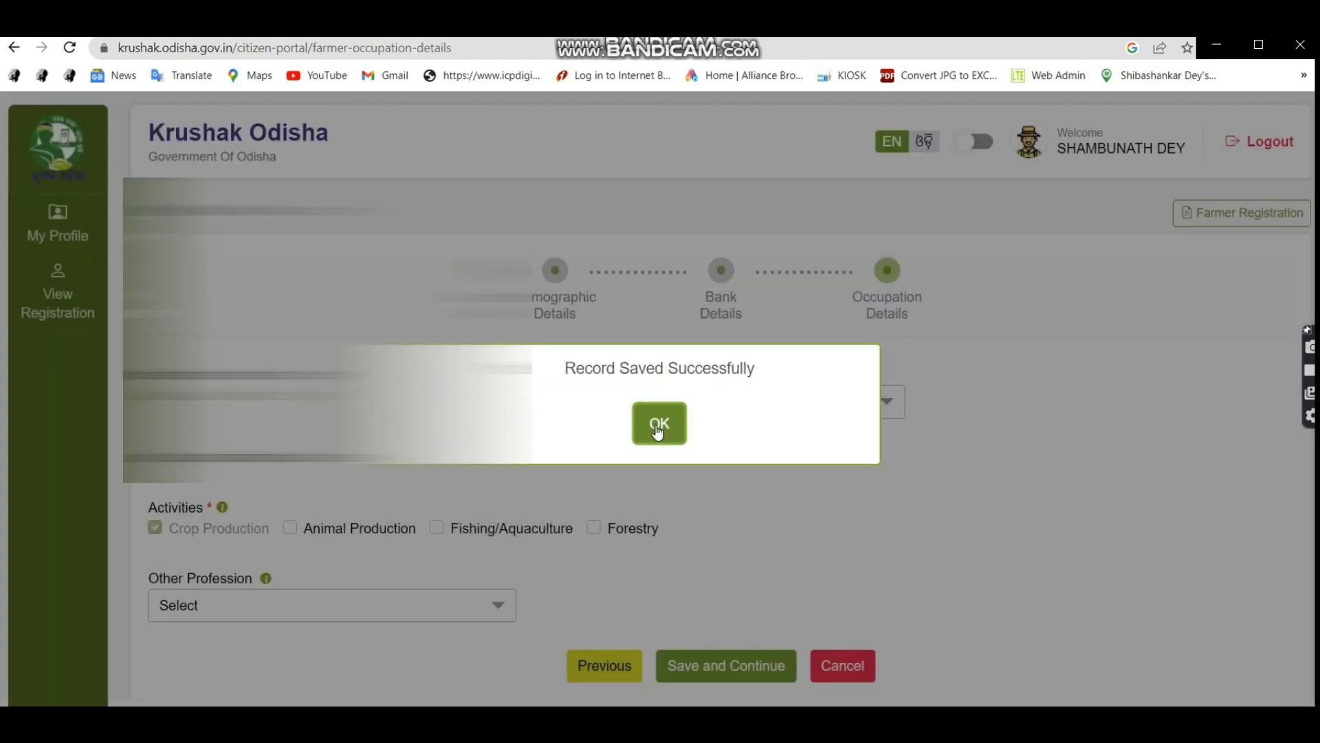
Save the occupation details with cultivator type Land Holder and no other profession.
click(658, 426)
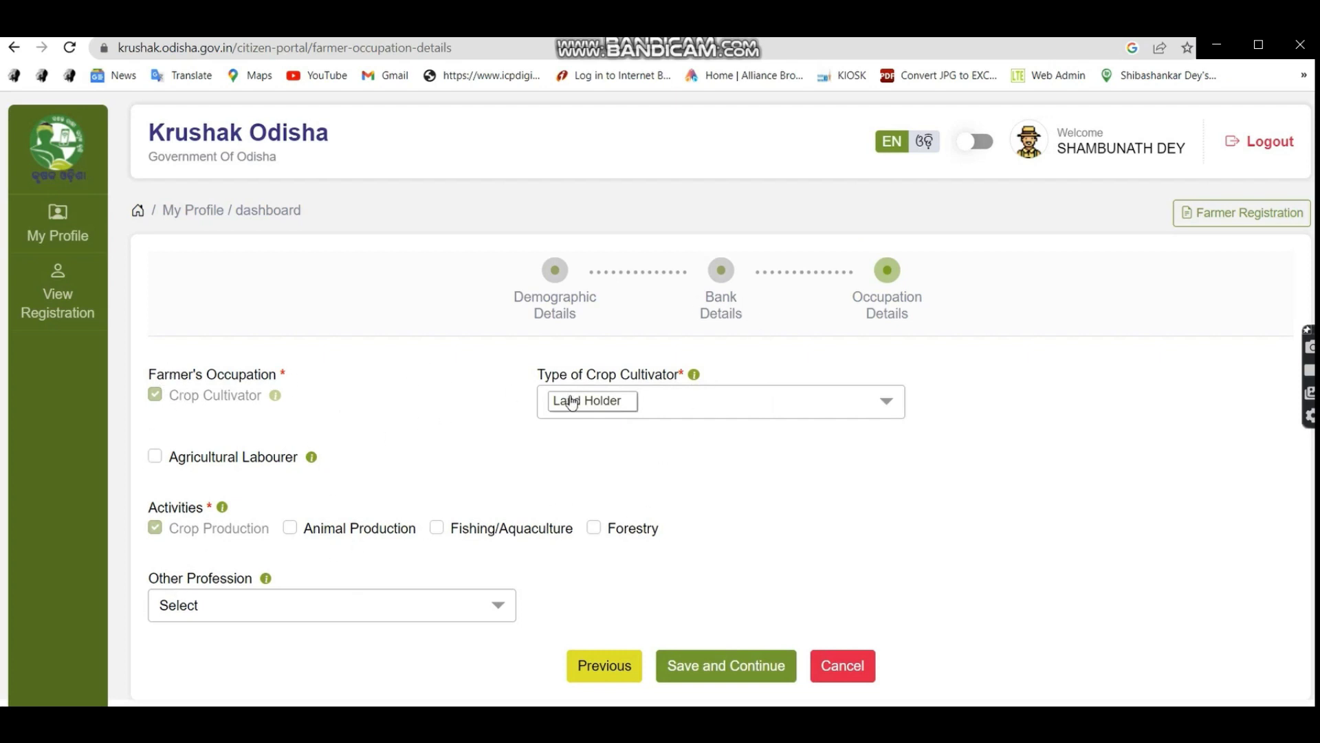
click(712, 410)
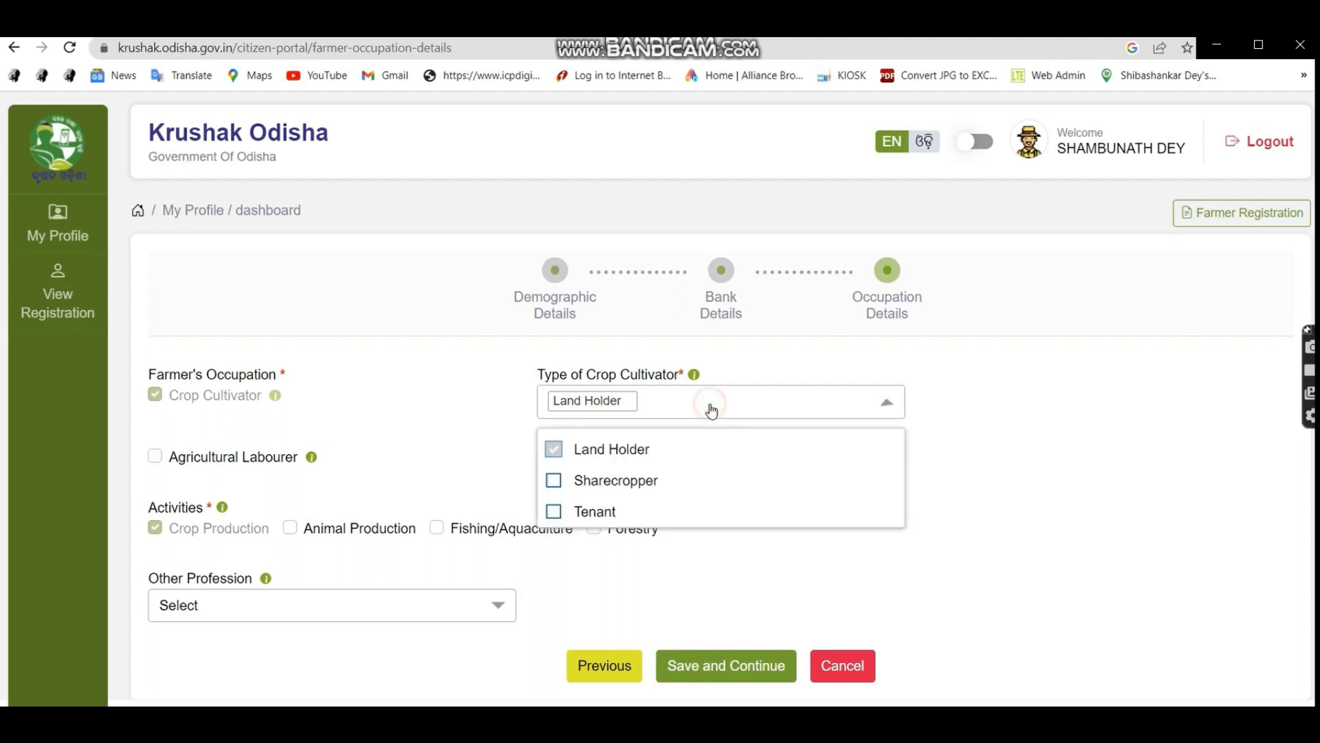
click(711, 411)
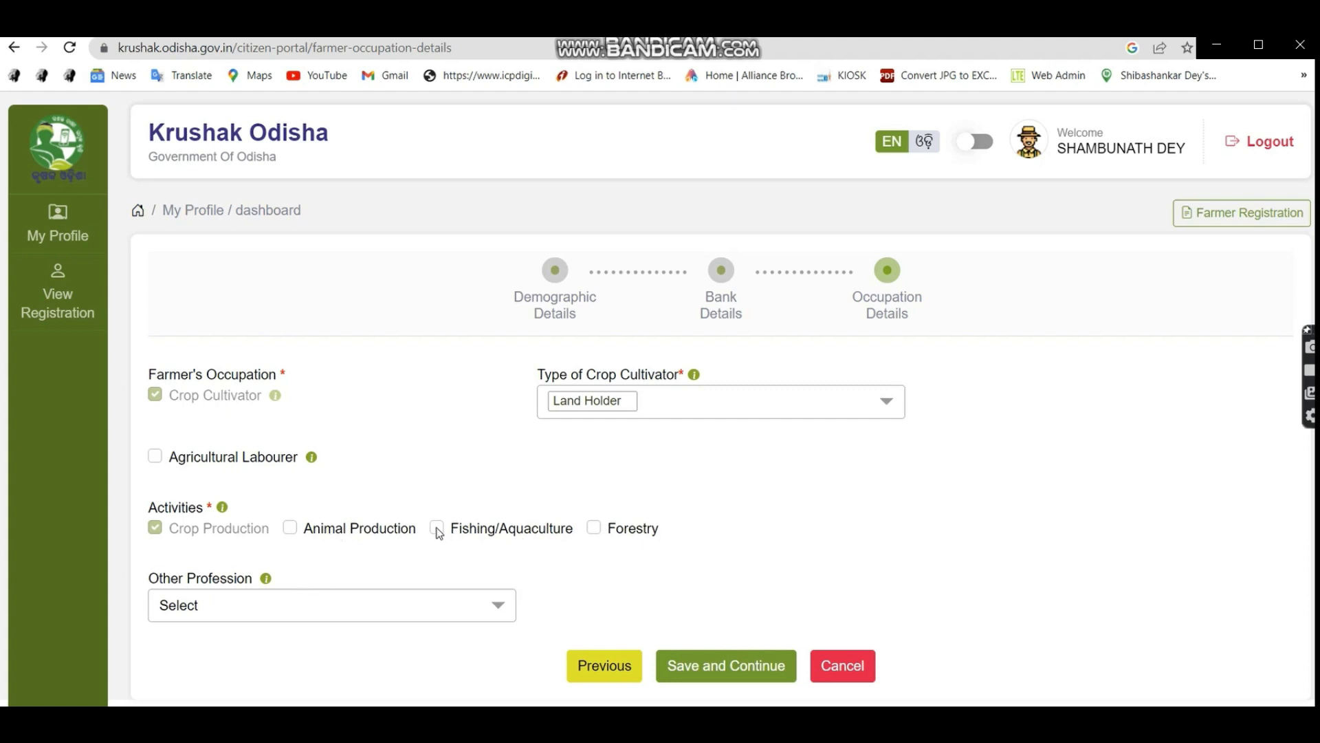
click(241, 608)
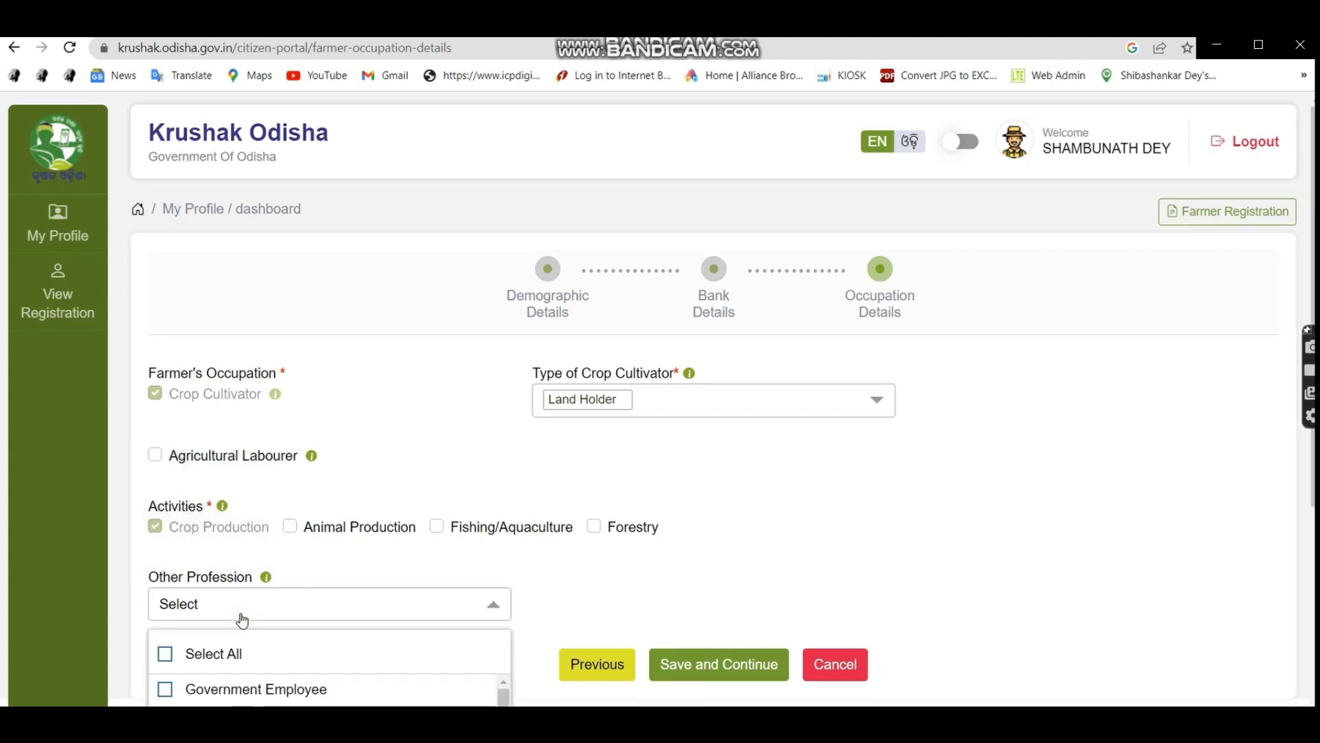
scroll(242, 614, down, 1)
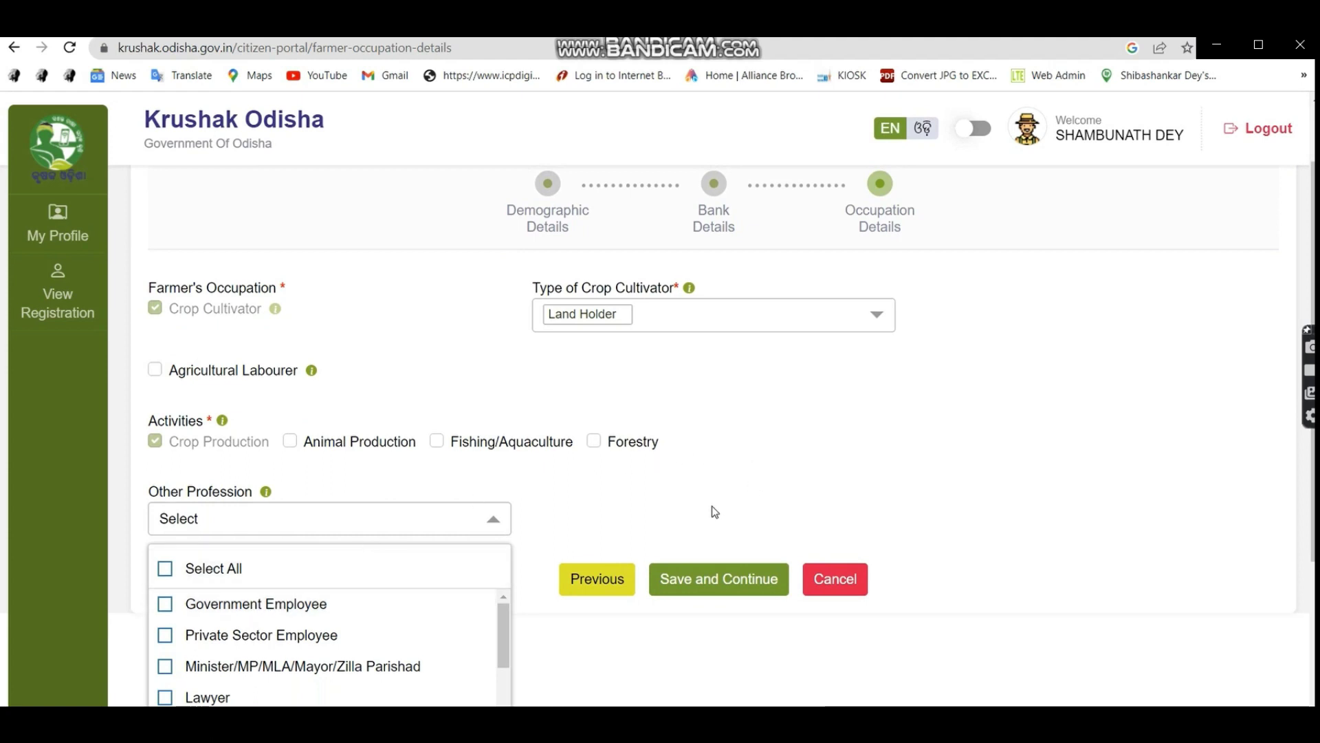
scroll(226, 643, down, 4)
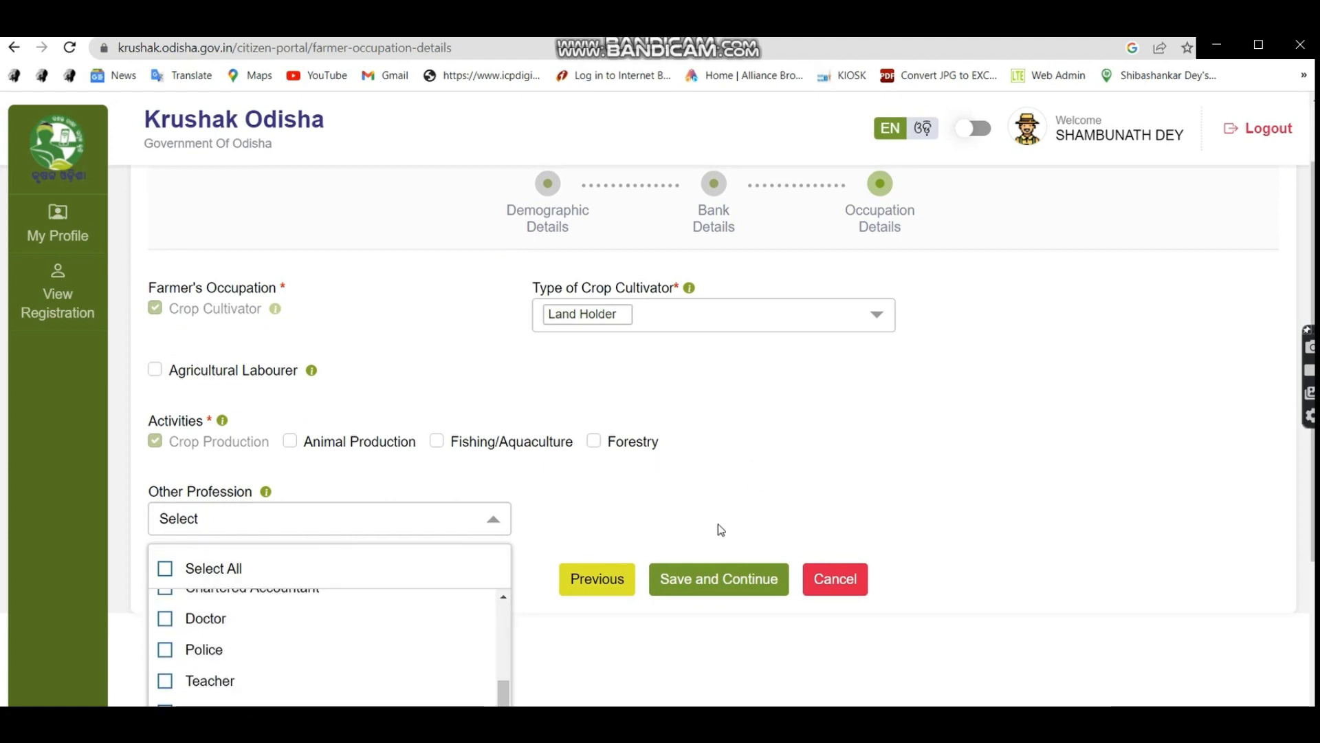
click(765, 518)
click(736, 663)
click(641, 435)
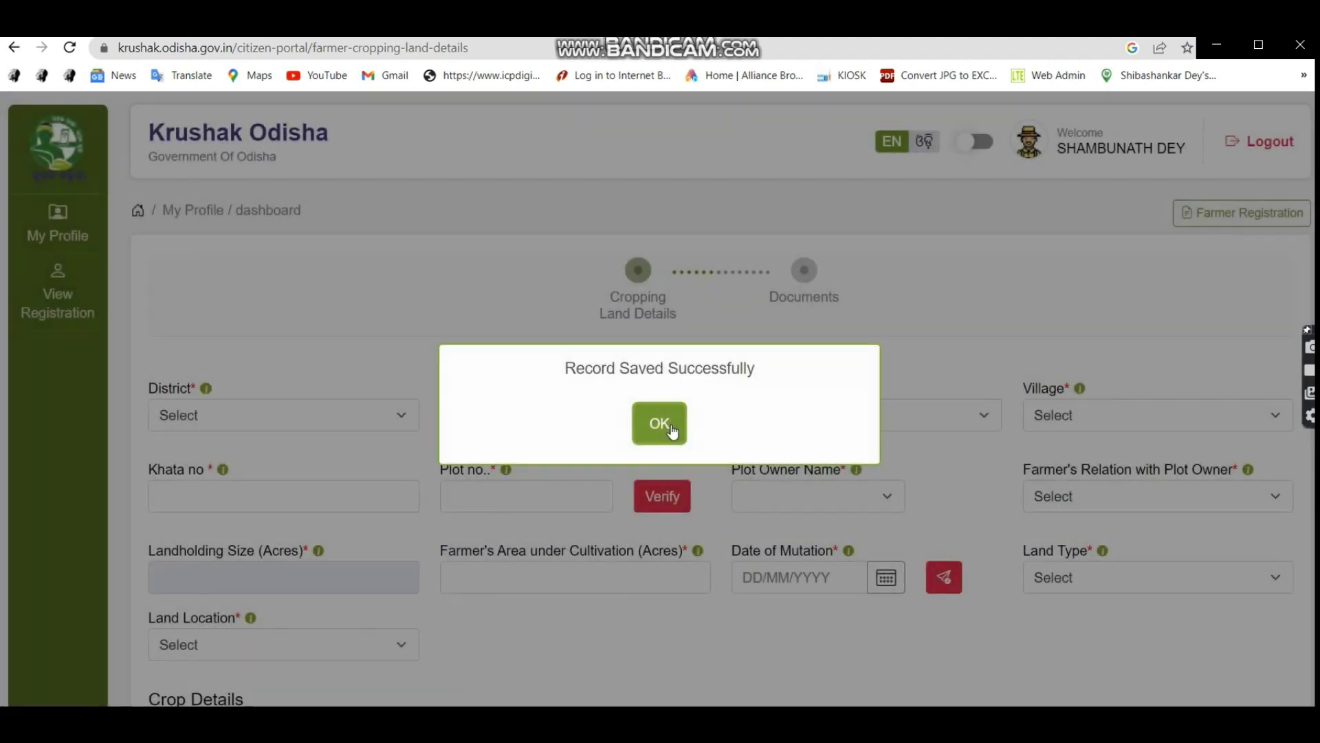
click(672, 430)
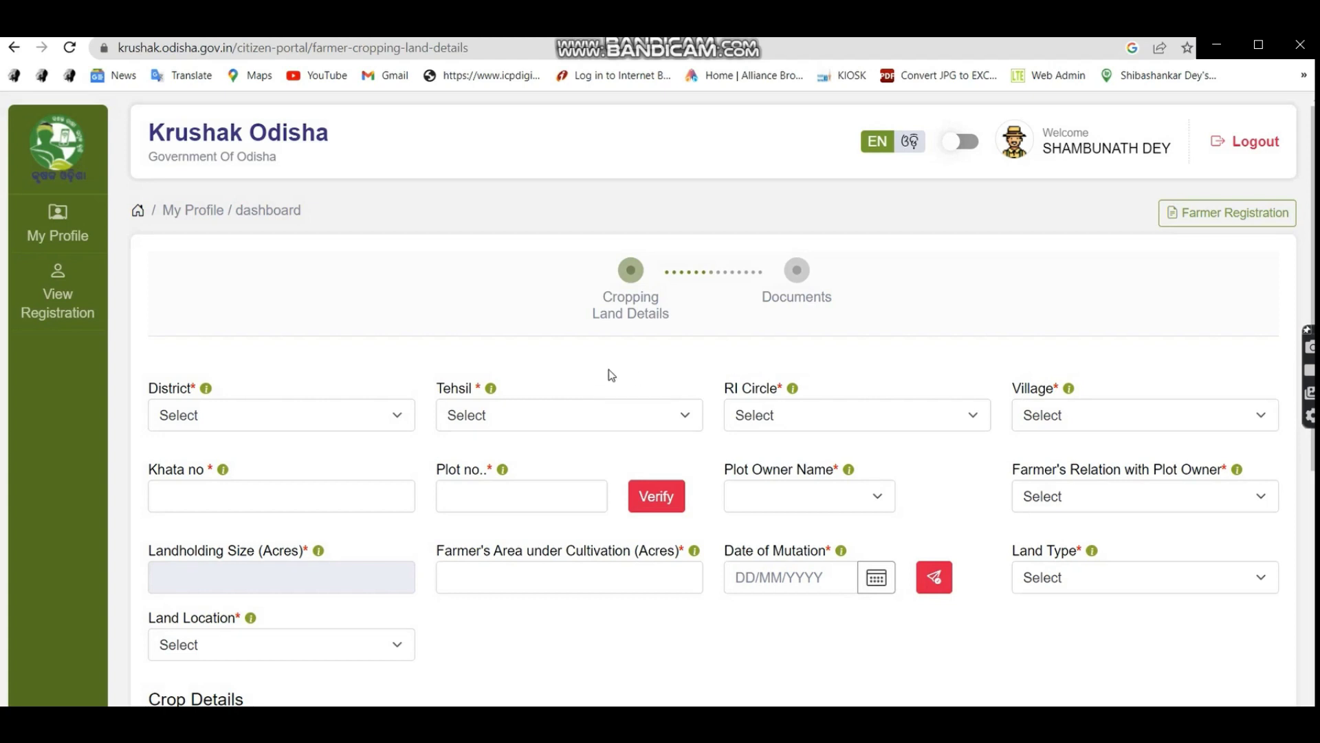
Enter khata 37 with plot-owner relation Father, then switch to the Bhulekh record.
scroll(578, 395, down, 1)
scroll(392, 464, down, 2)
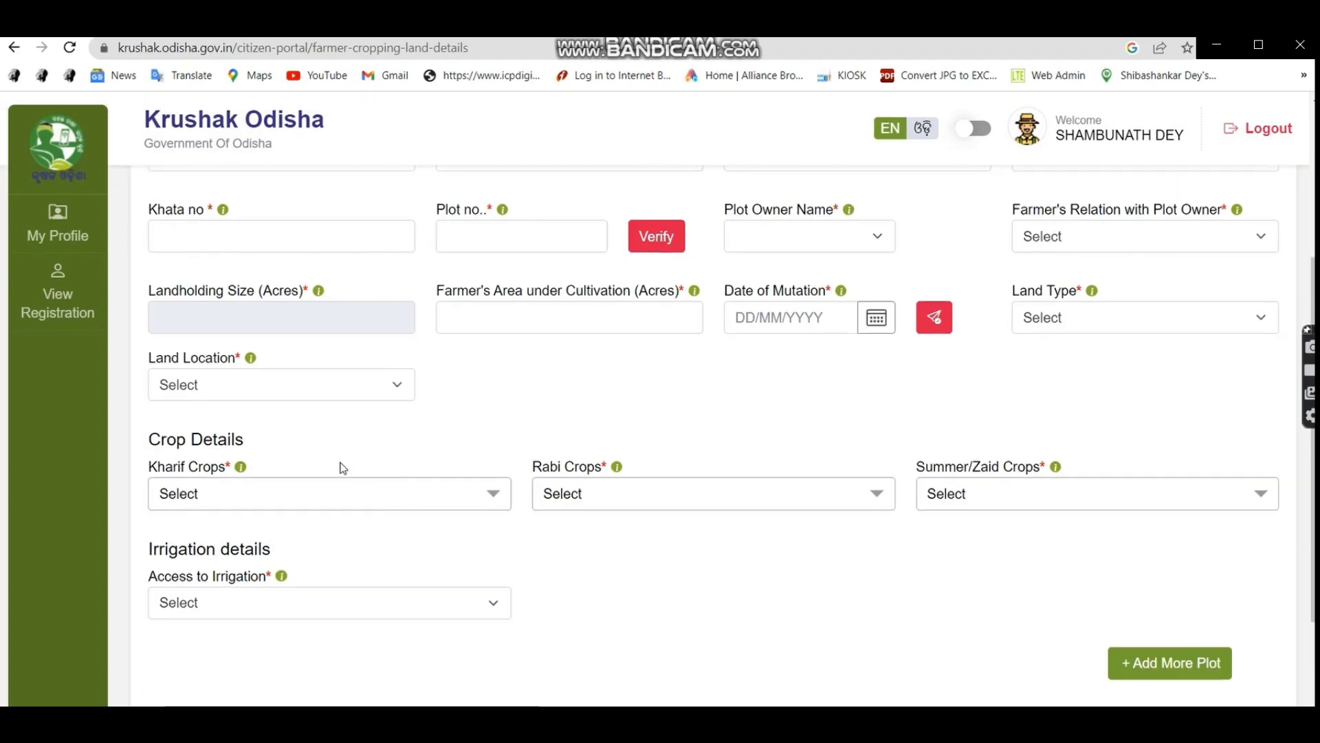
scroll(315, 380, up, 2)
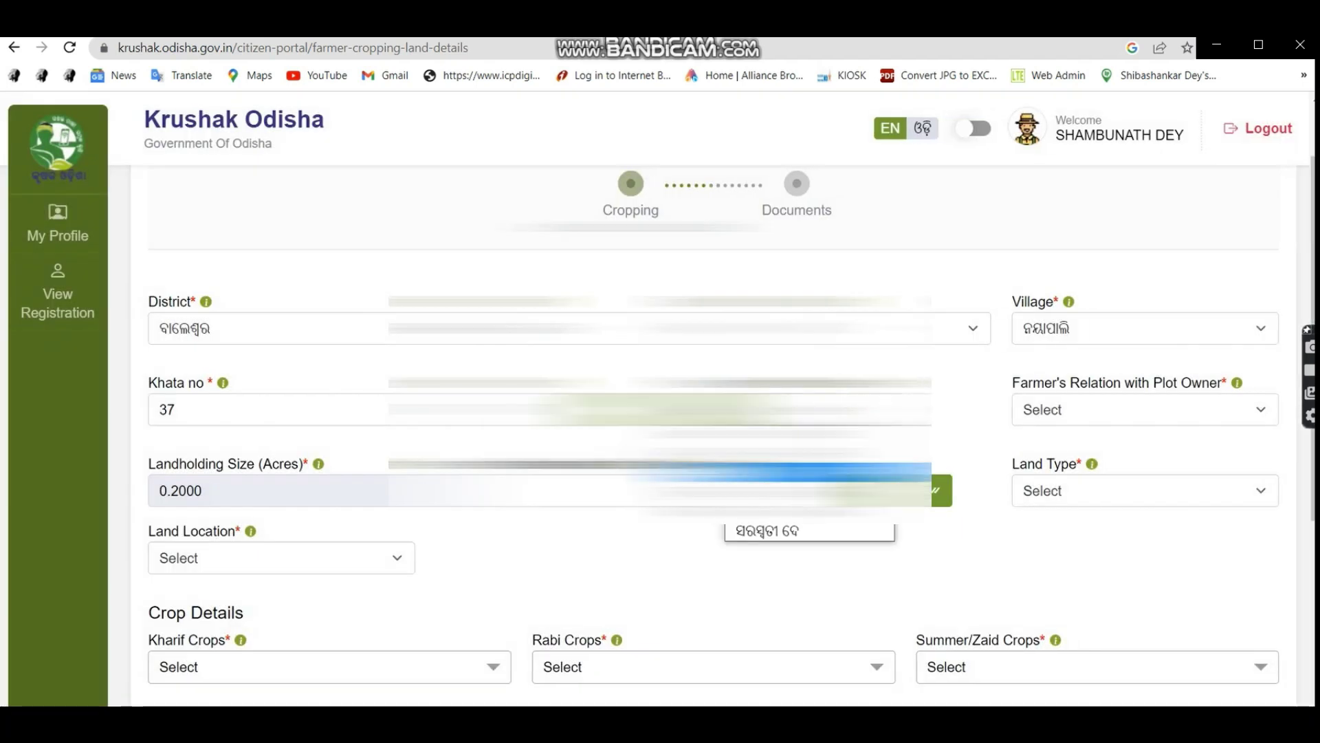
click(1116, 410)
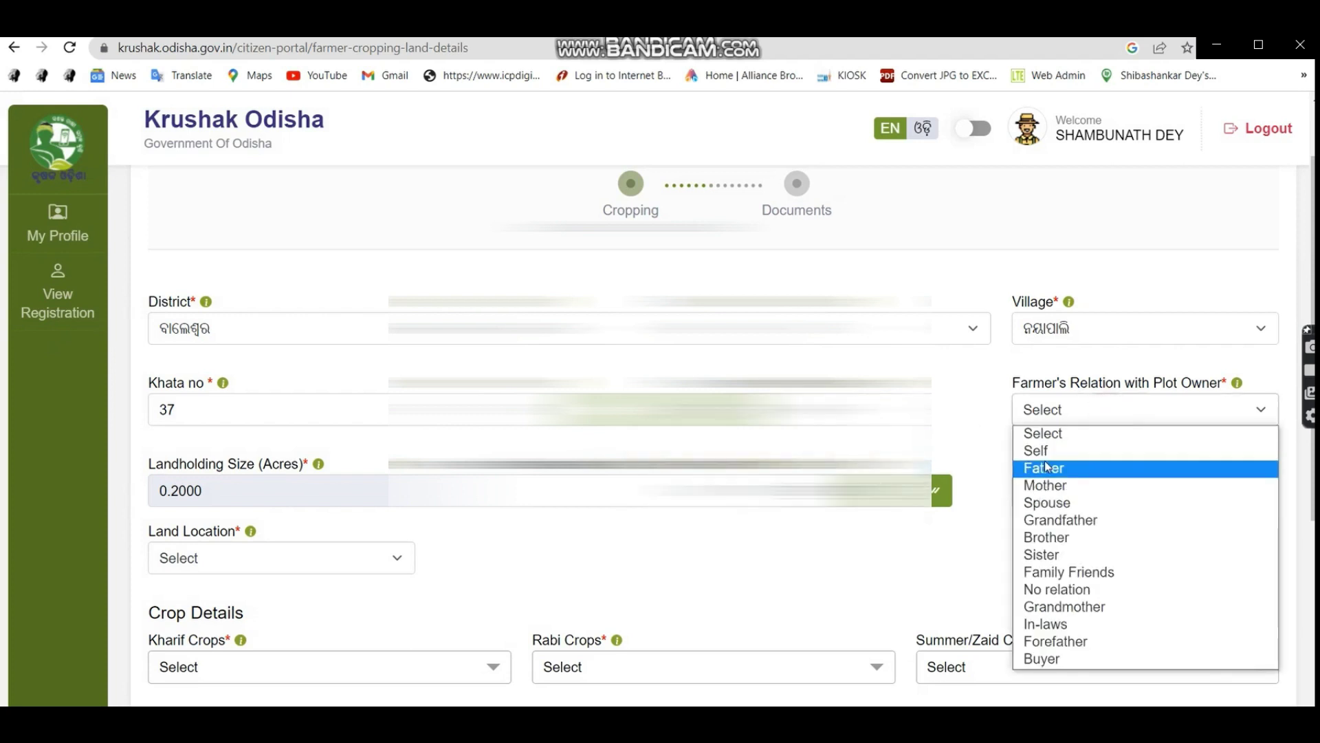
click(1046, 468)
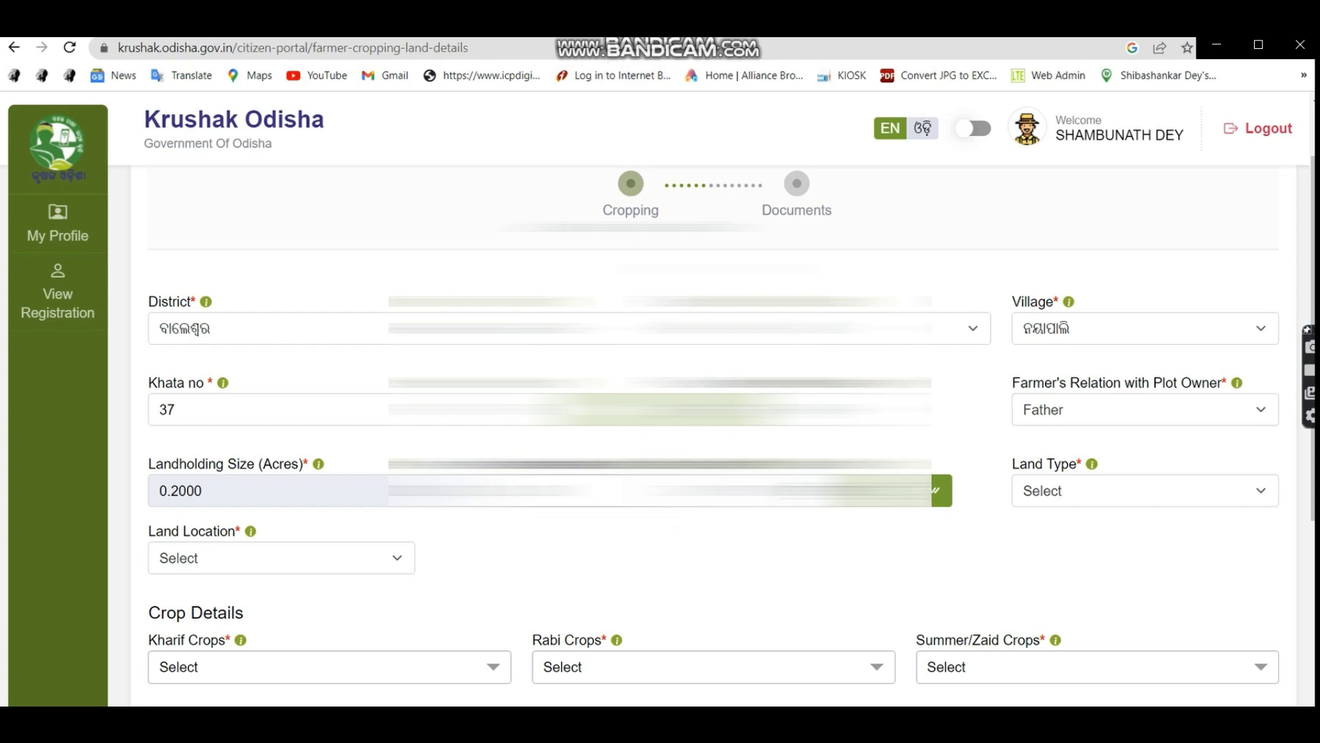
key(ctrl+Tab)
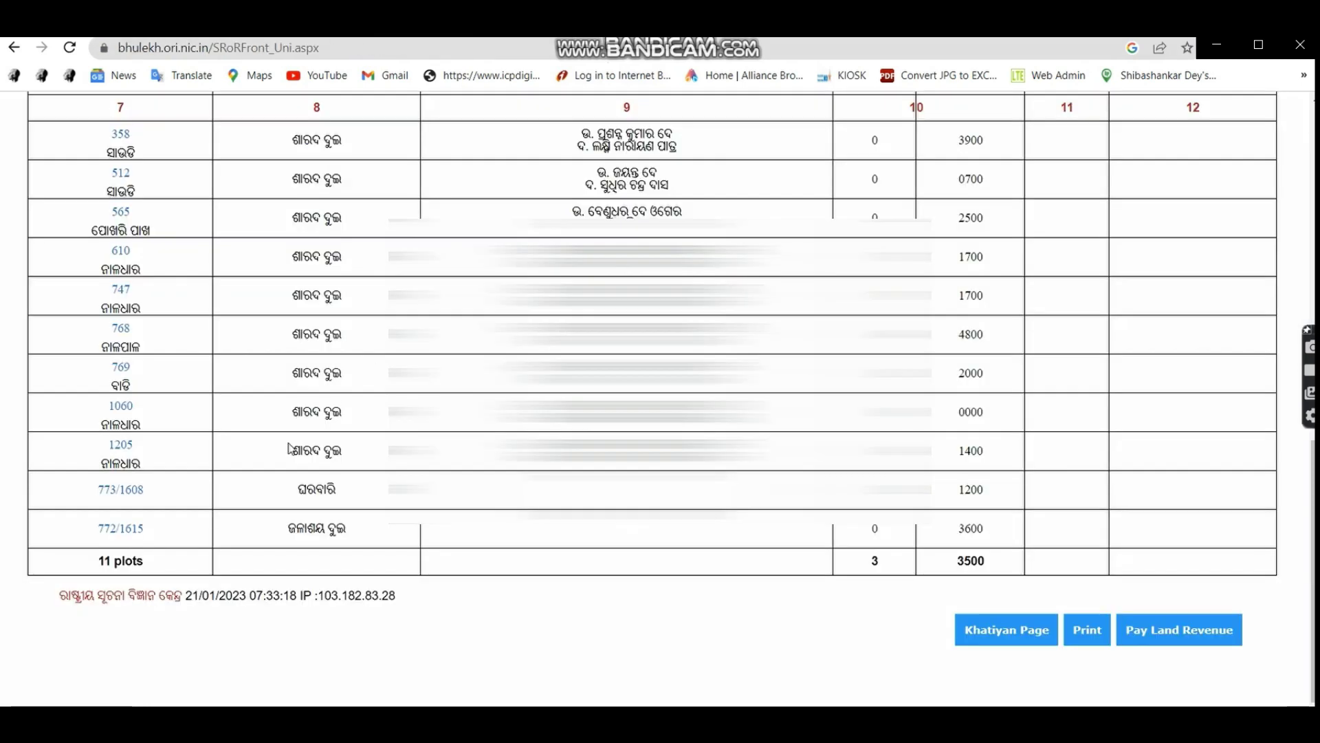
Review the khata 37 record-of-rights header in Bhulekh, then return to the Krushak Odisha form.
scroll(289, 448, up, 7)
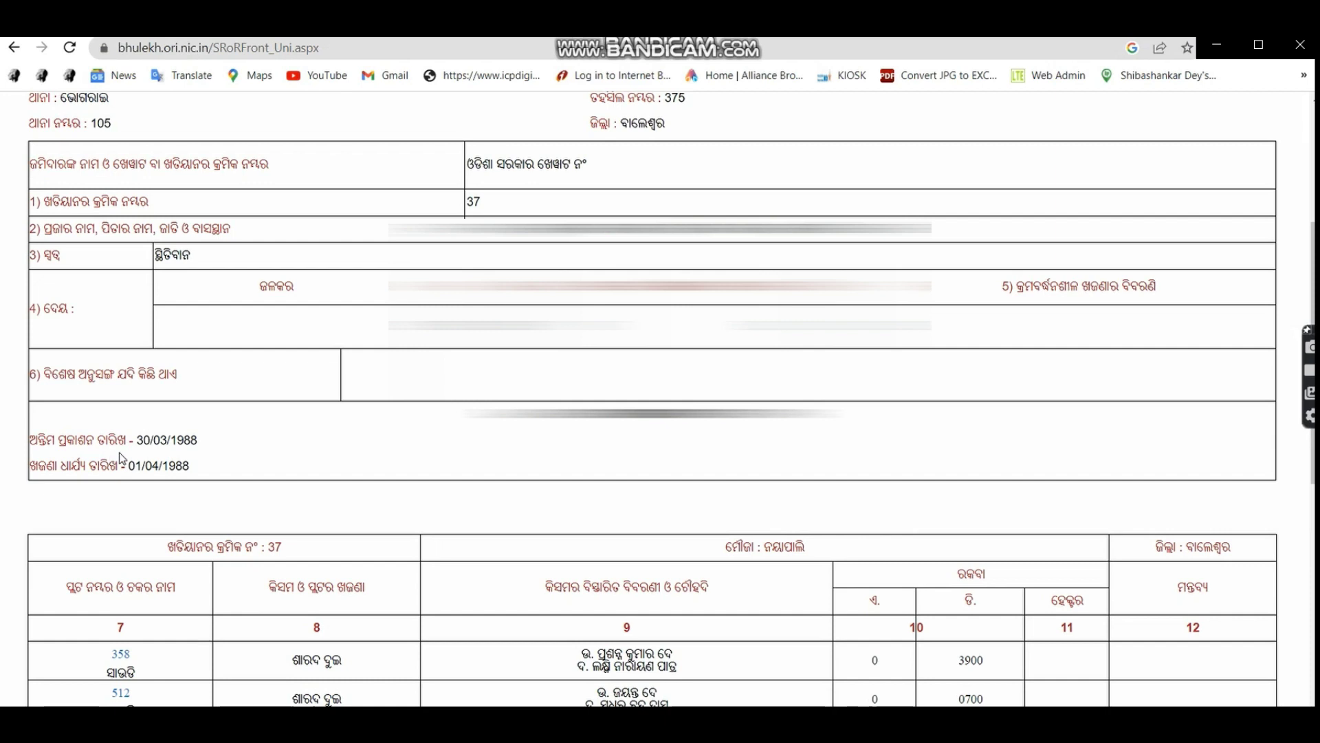
key(ctrl+Tab)
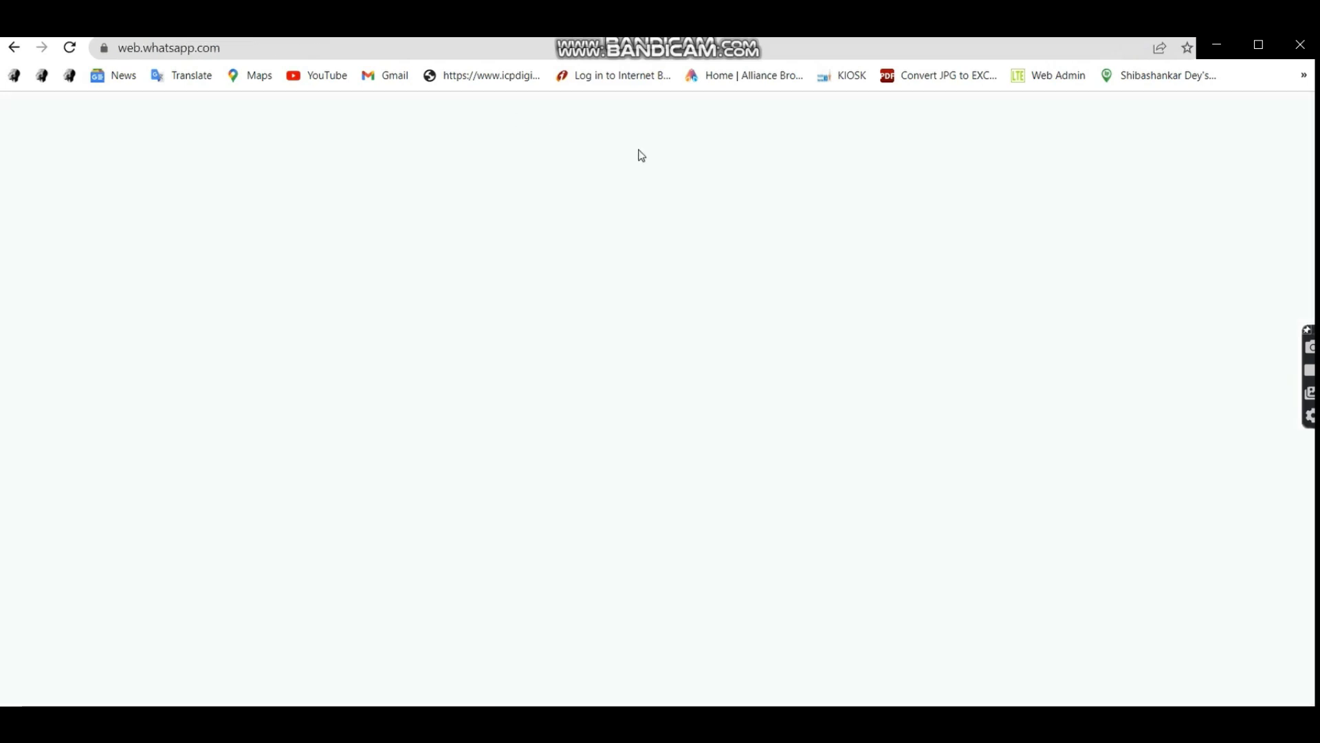
key(ctrl+Tab)
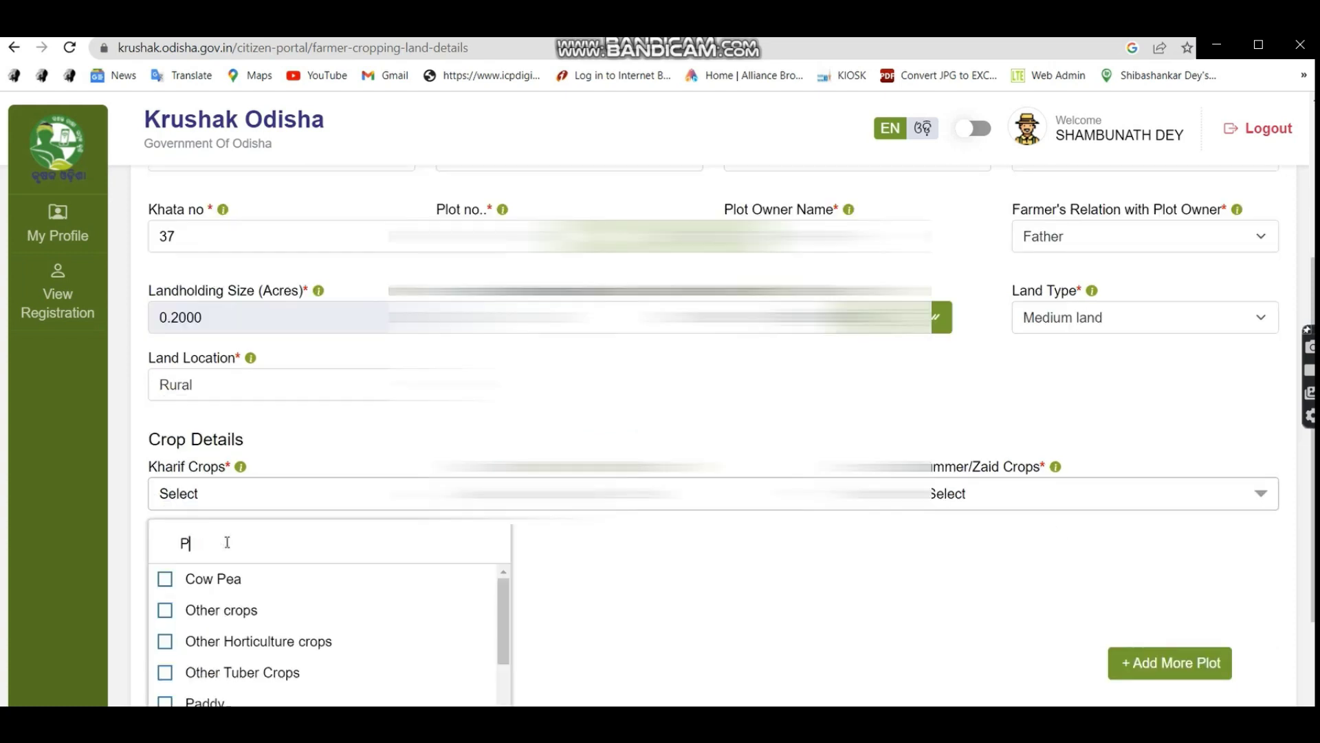
Select Paddy as the Kharif, Rabi and Summer/Zaid crop for the plot.
text(ADD)
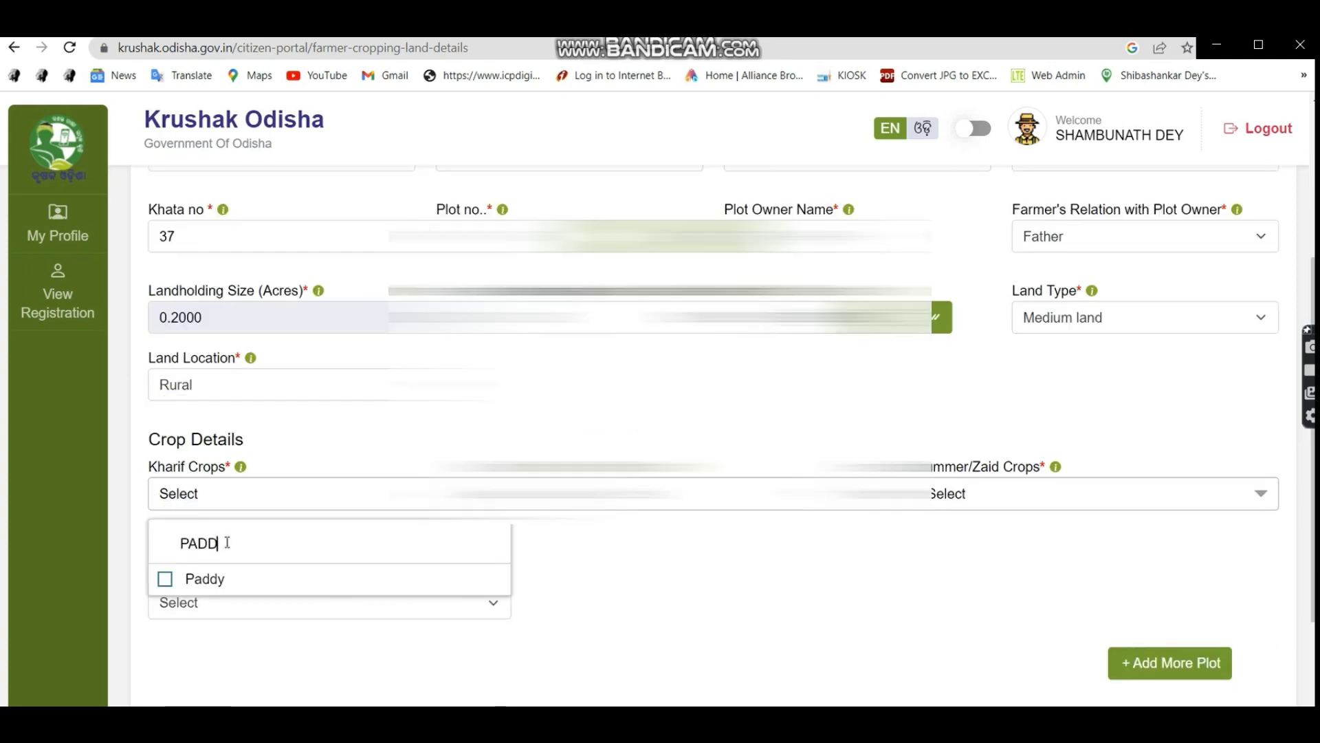
click(225, 570)
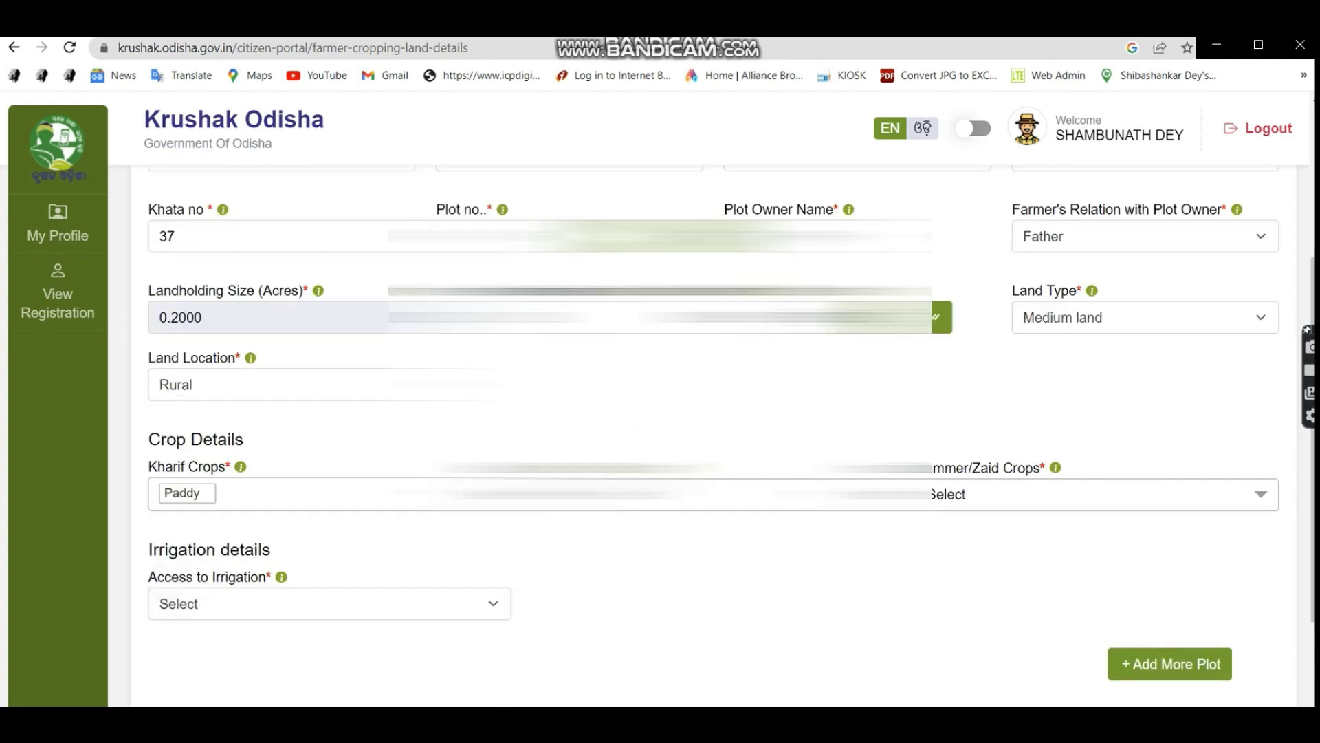
click(708, 493)
text(PADD)
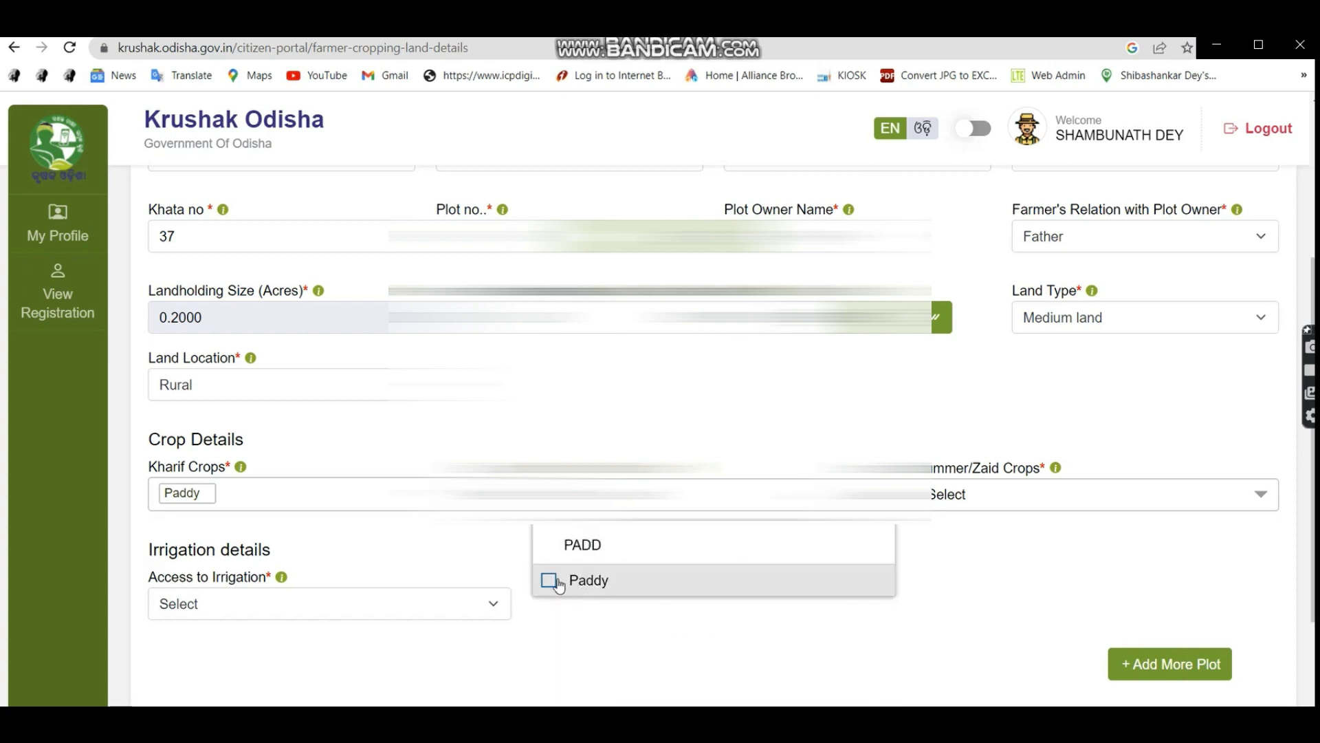
click(548, 580)
click(971, 497)
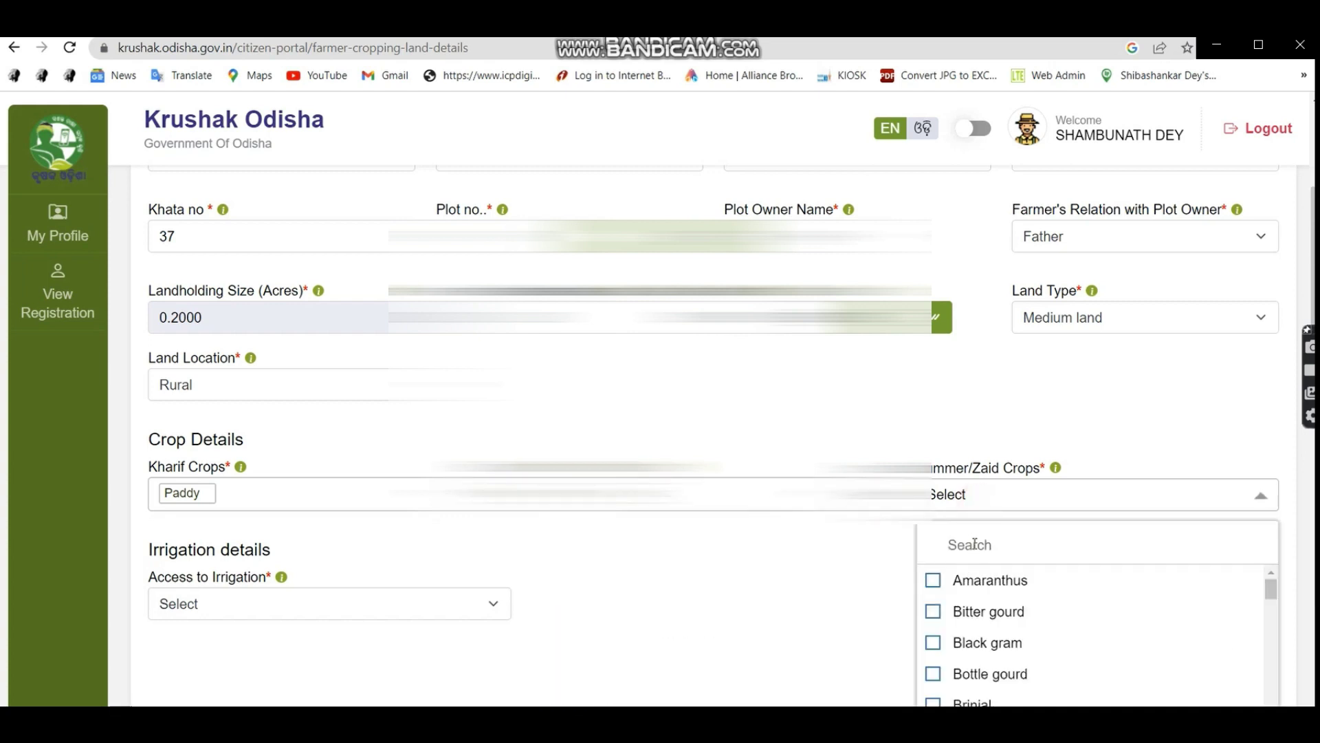
text(PADD)
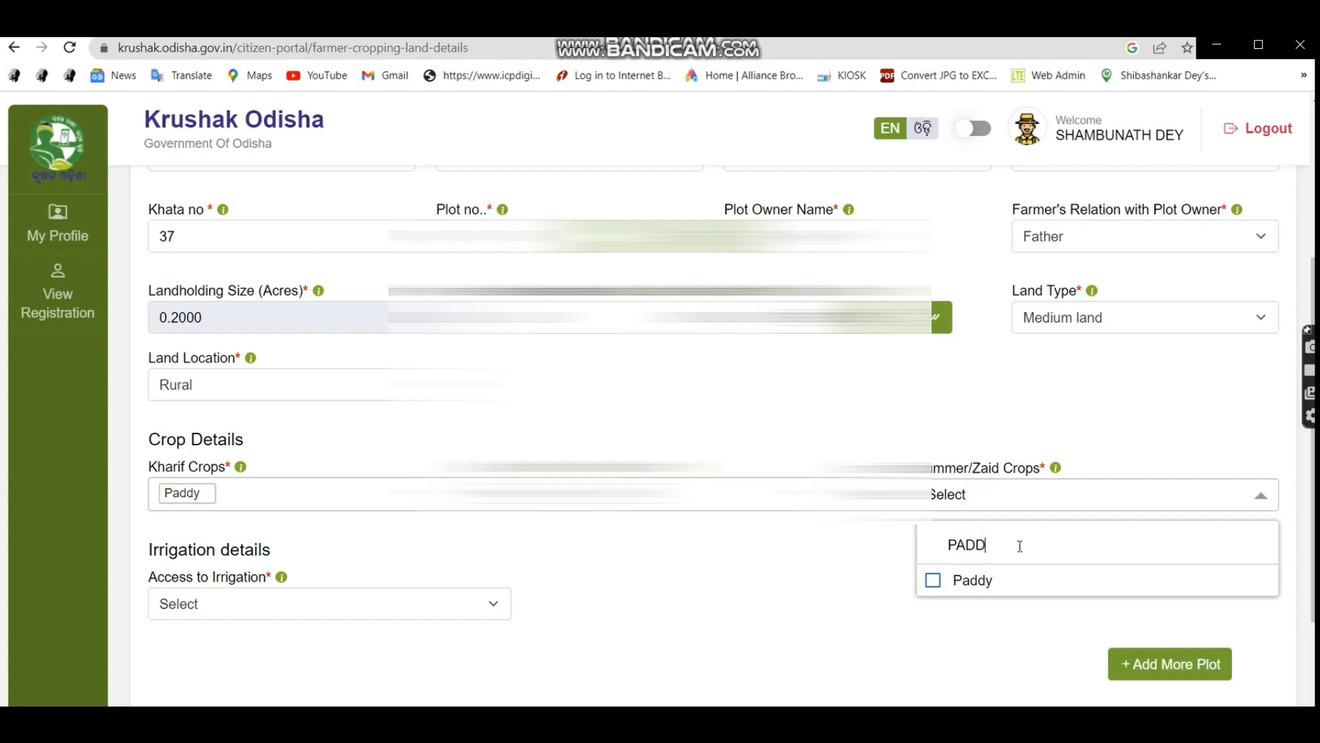
click(1002, 575)
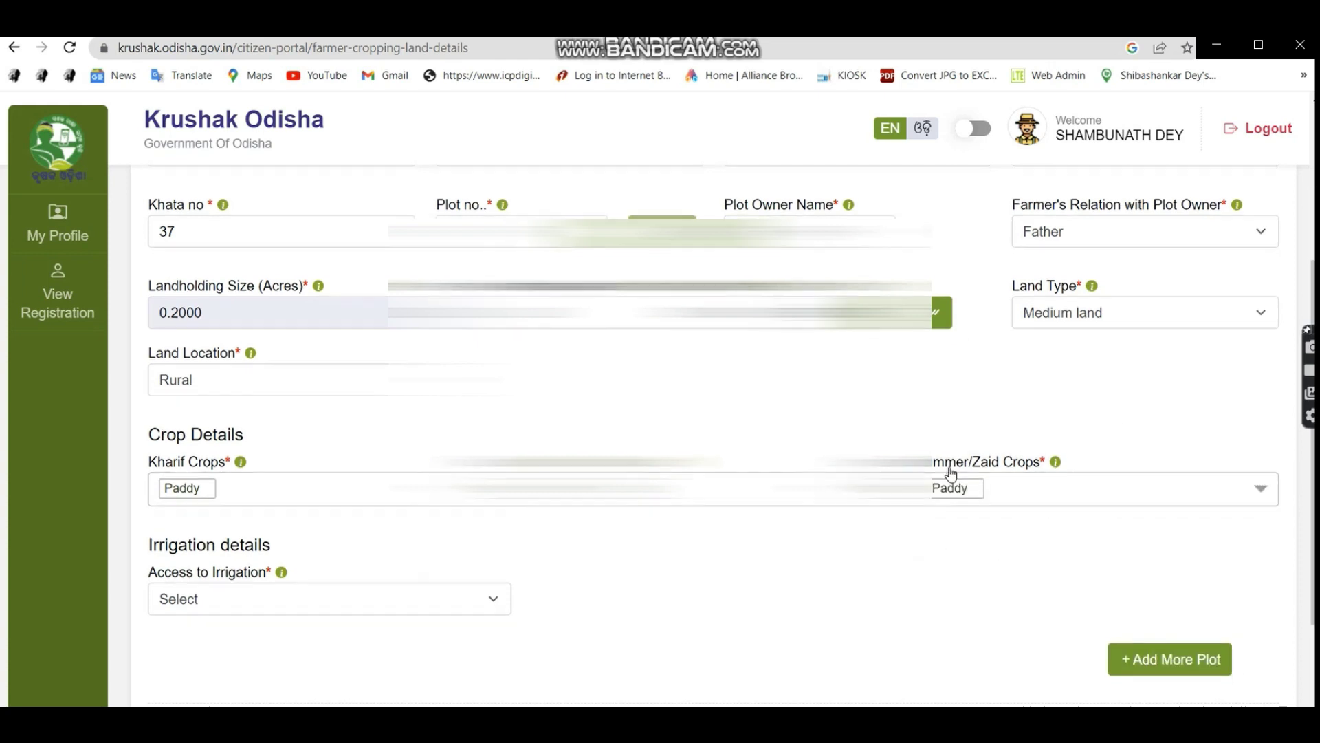
Set Access to Irrigation to Yes with Borewell as the irrigation type.
scroll(951, 473, down, 2)
click(221, 473)
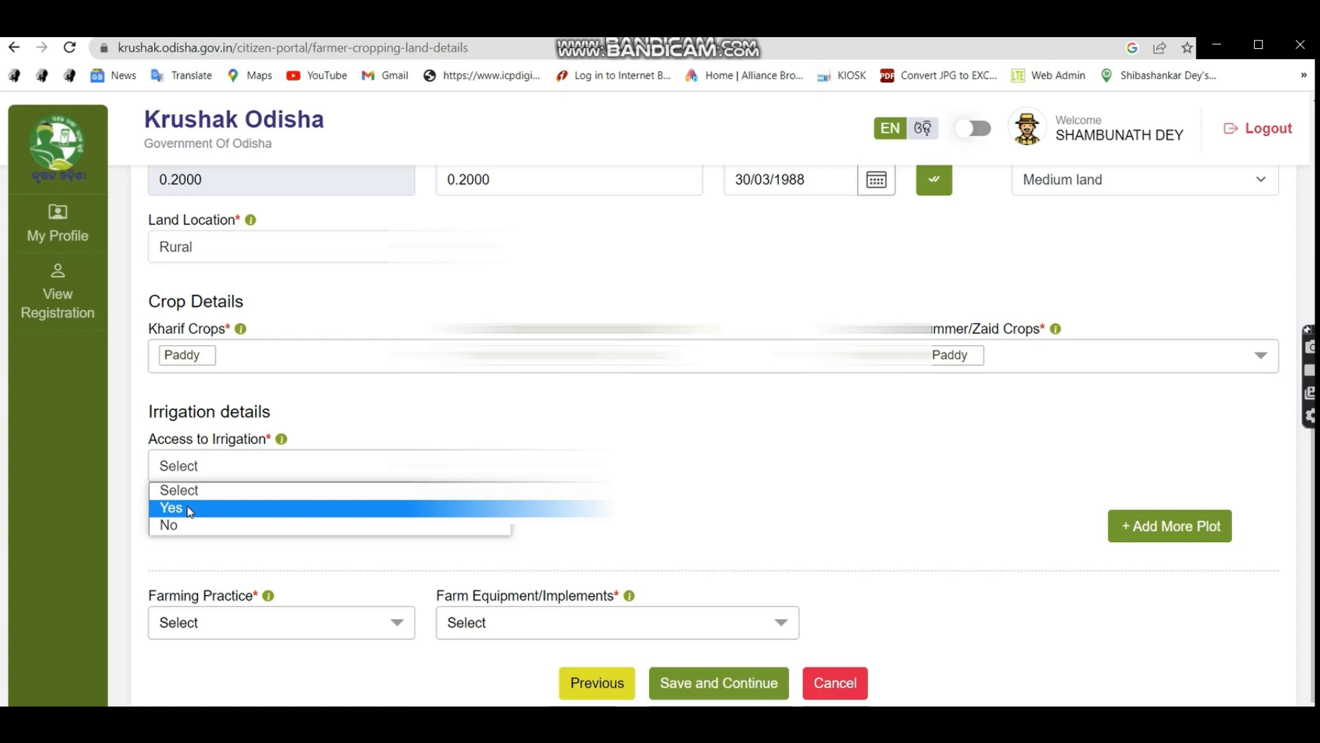
click(180, 524)
click(252, 472)
click(364, 507)
click(591, 466)
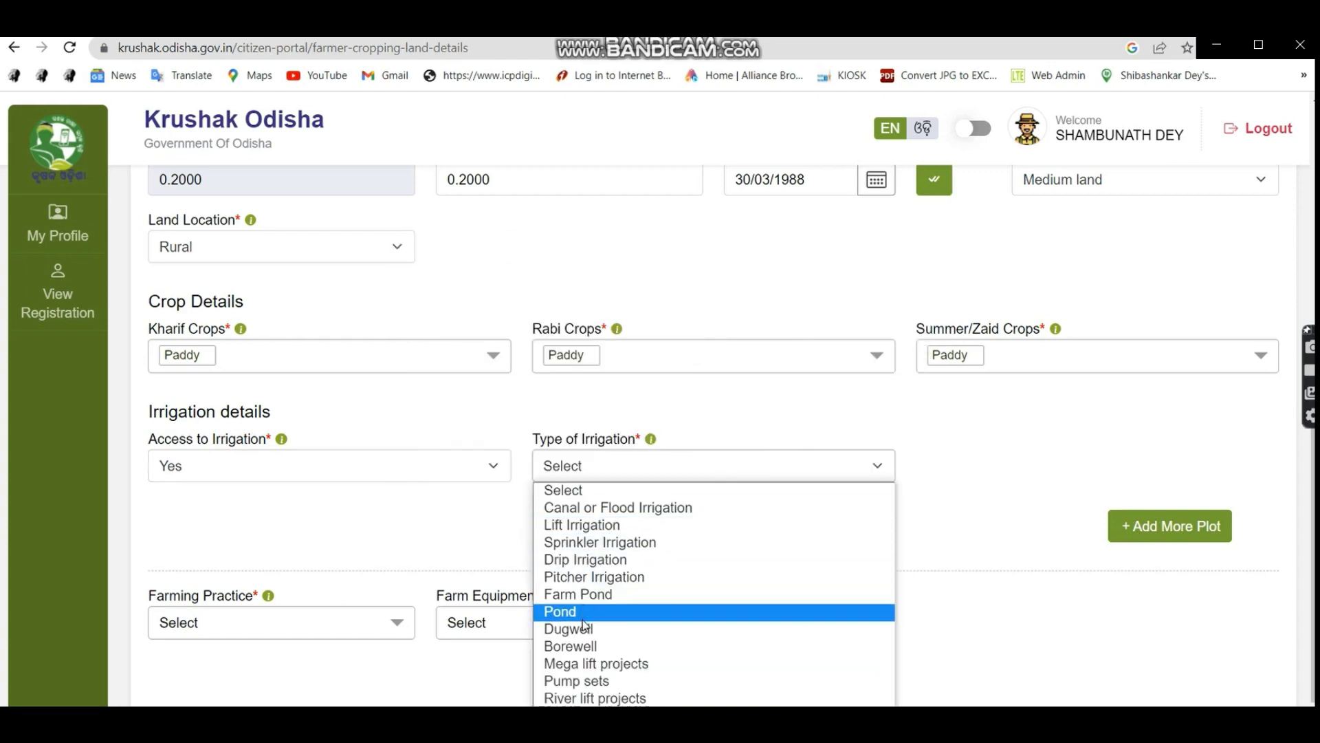
click(575, 647)
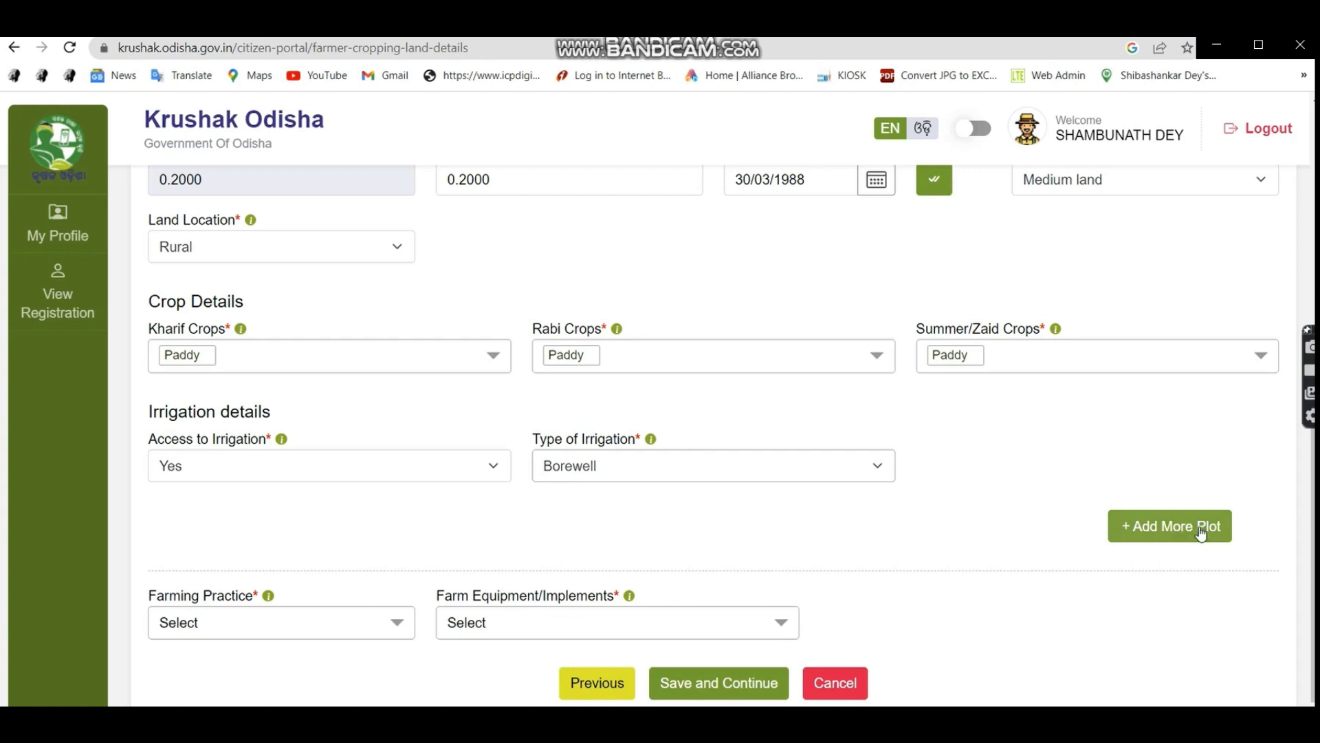
Add a second plot reusing the first plot's district, tehsil, circle and village.
click(1172, 524)
scroll(492, 505, down, 5)
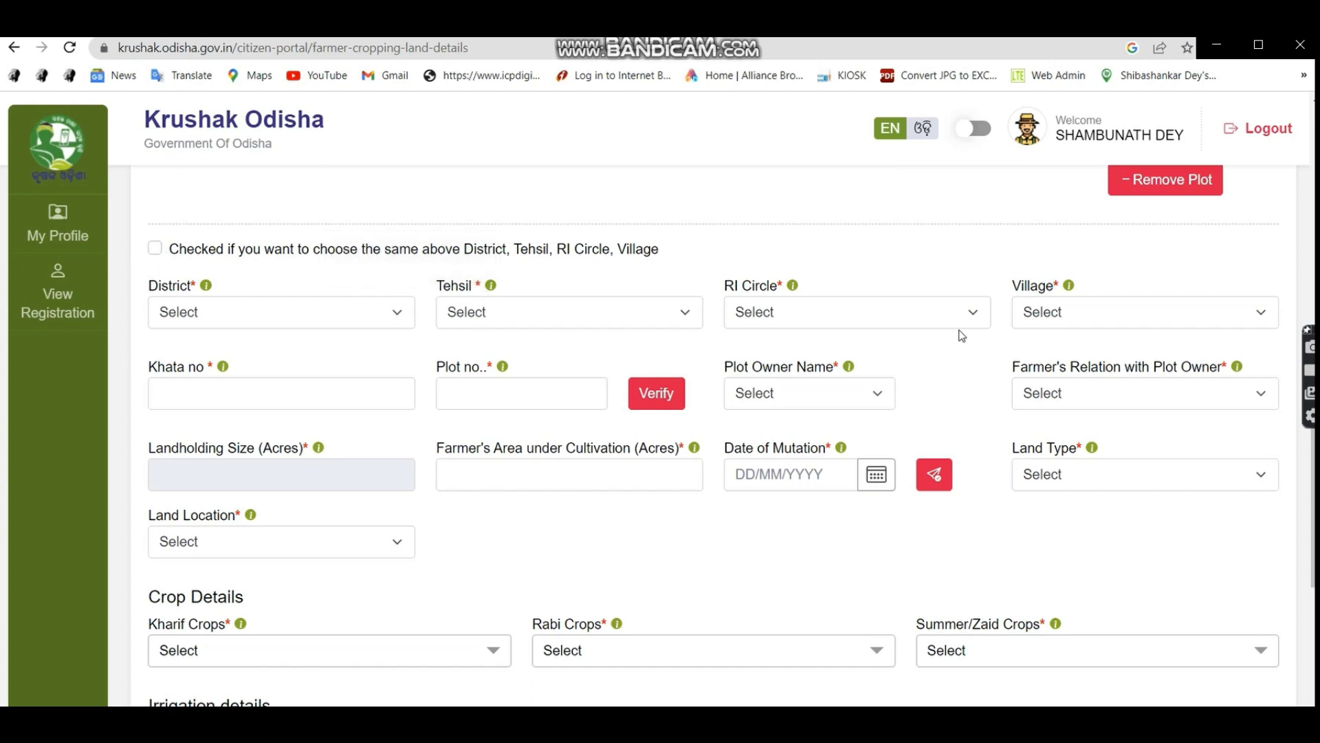
click(155, 249)
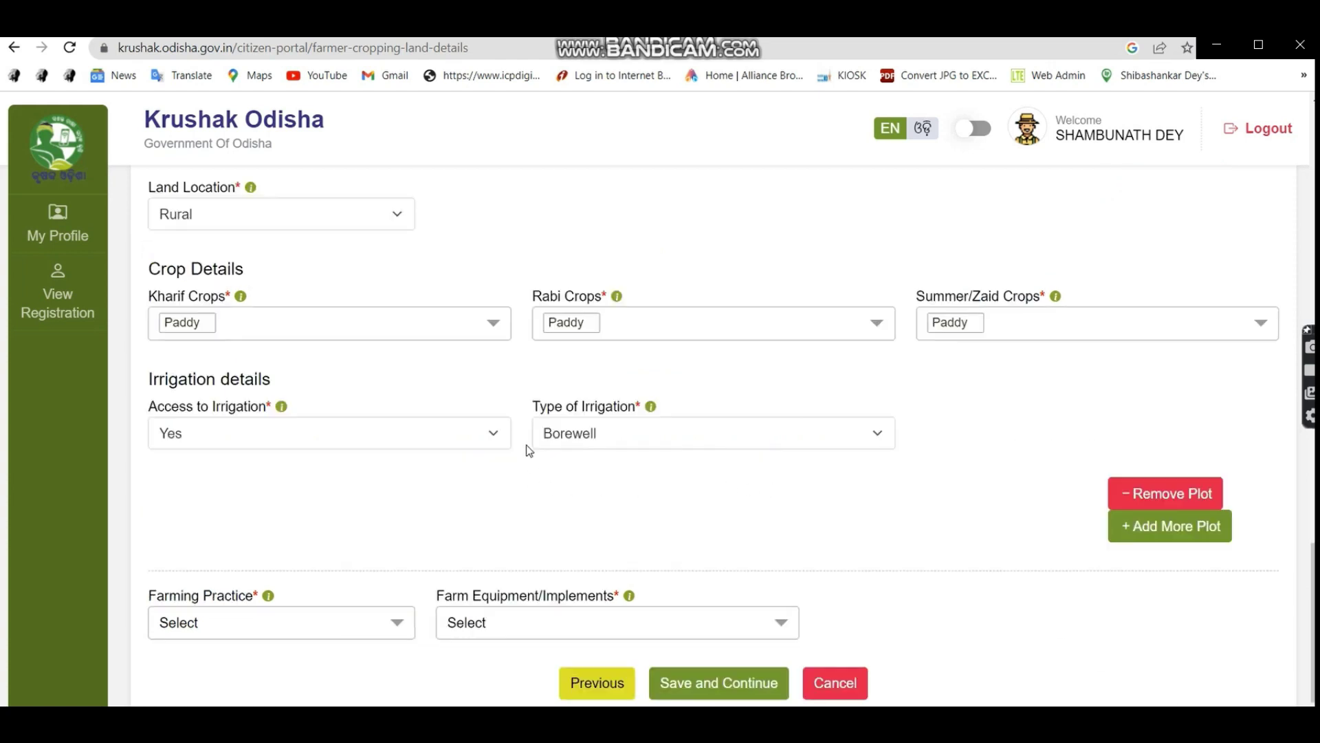
scroll(531, 445, up, 3)
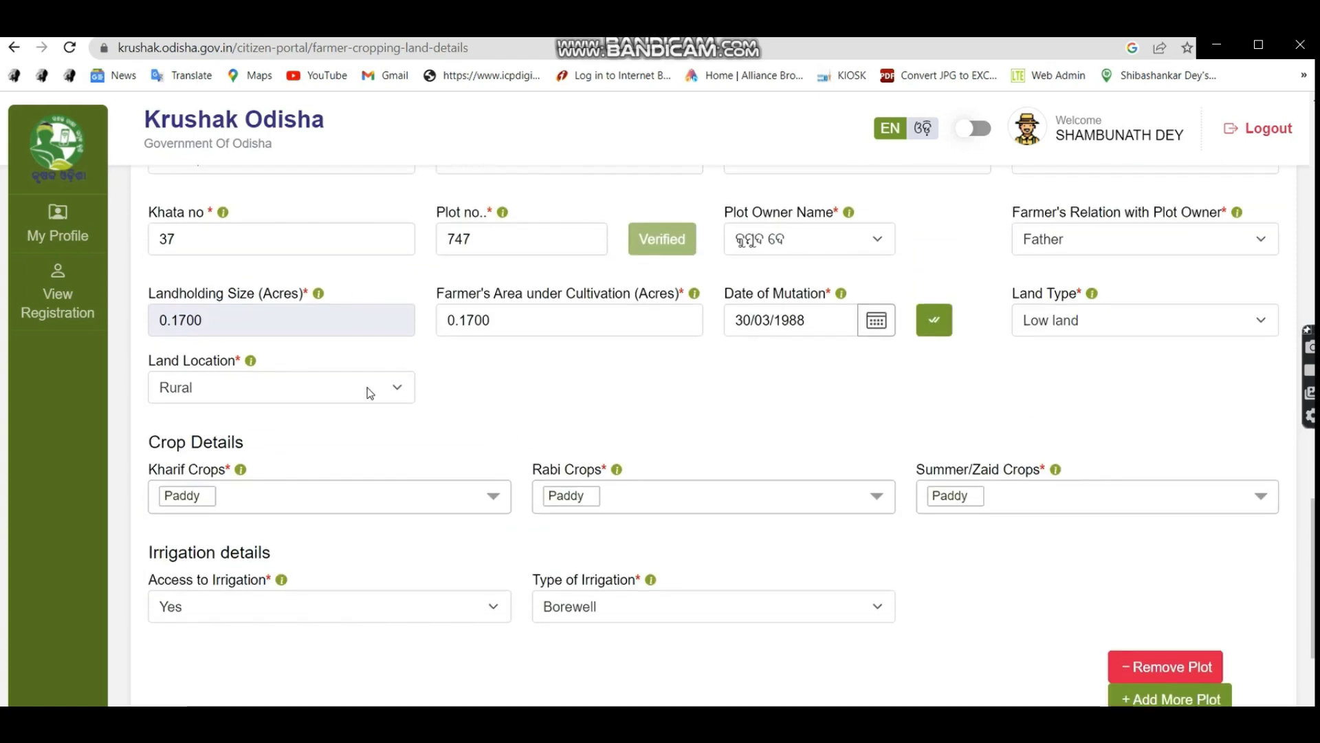
scroll(370, 394, down, 3)
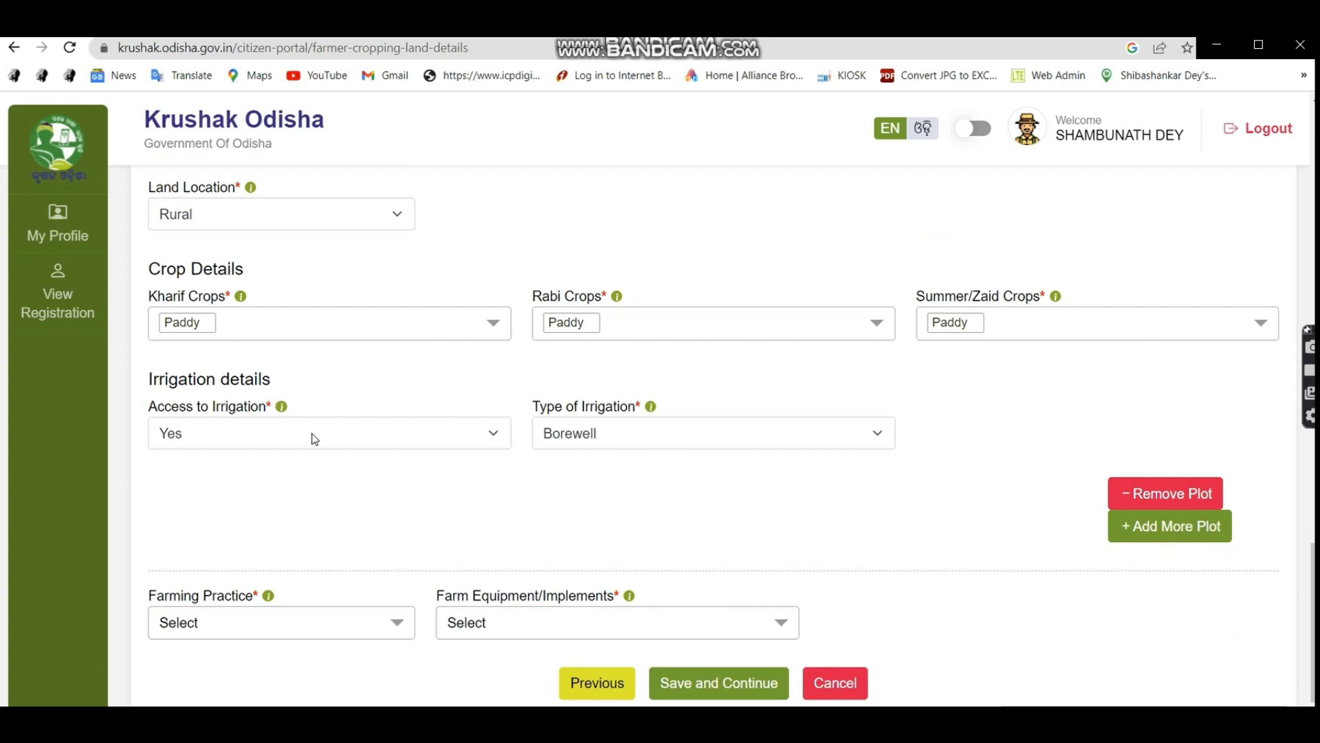
Set Farming Practice to Organic Farming and Farm Equipment to Powertiller.
click(311, 627)
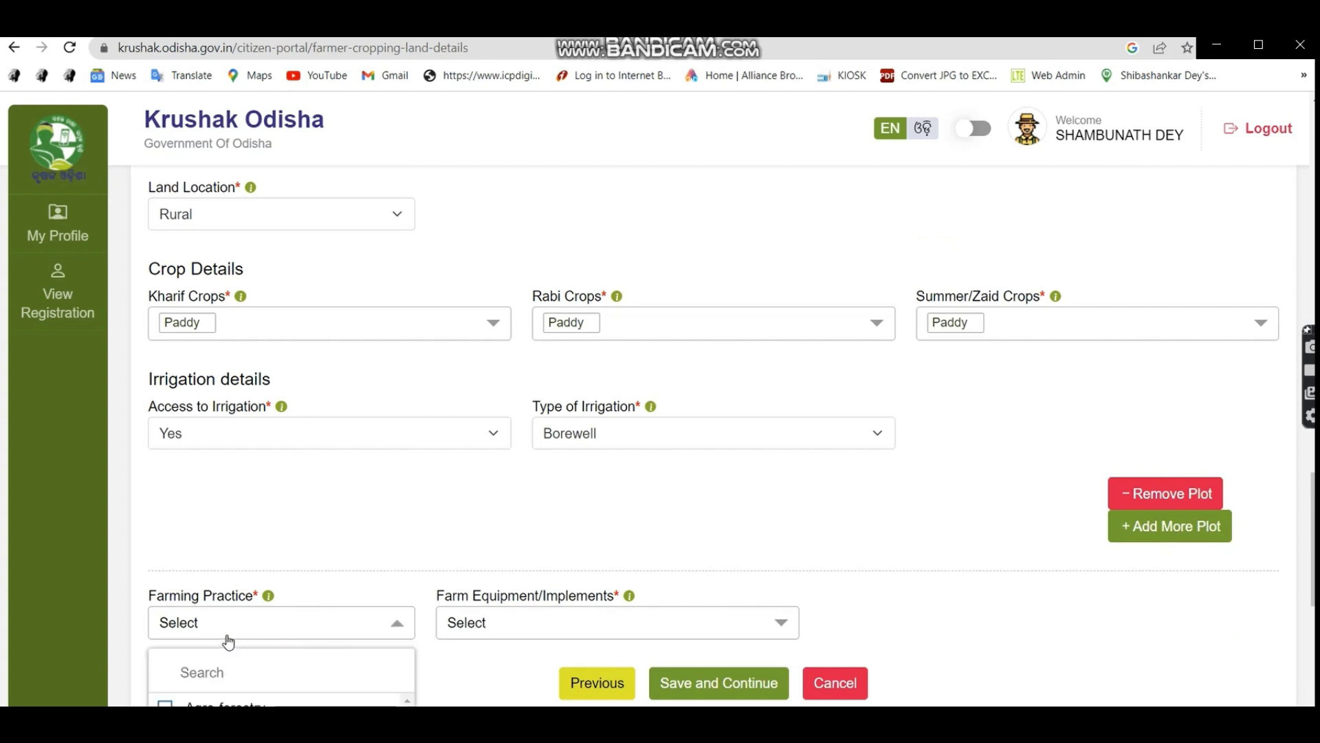
scroll(227, 636, down, 3)
scroll(248, 581, down, 5)
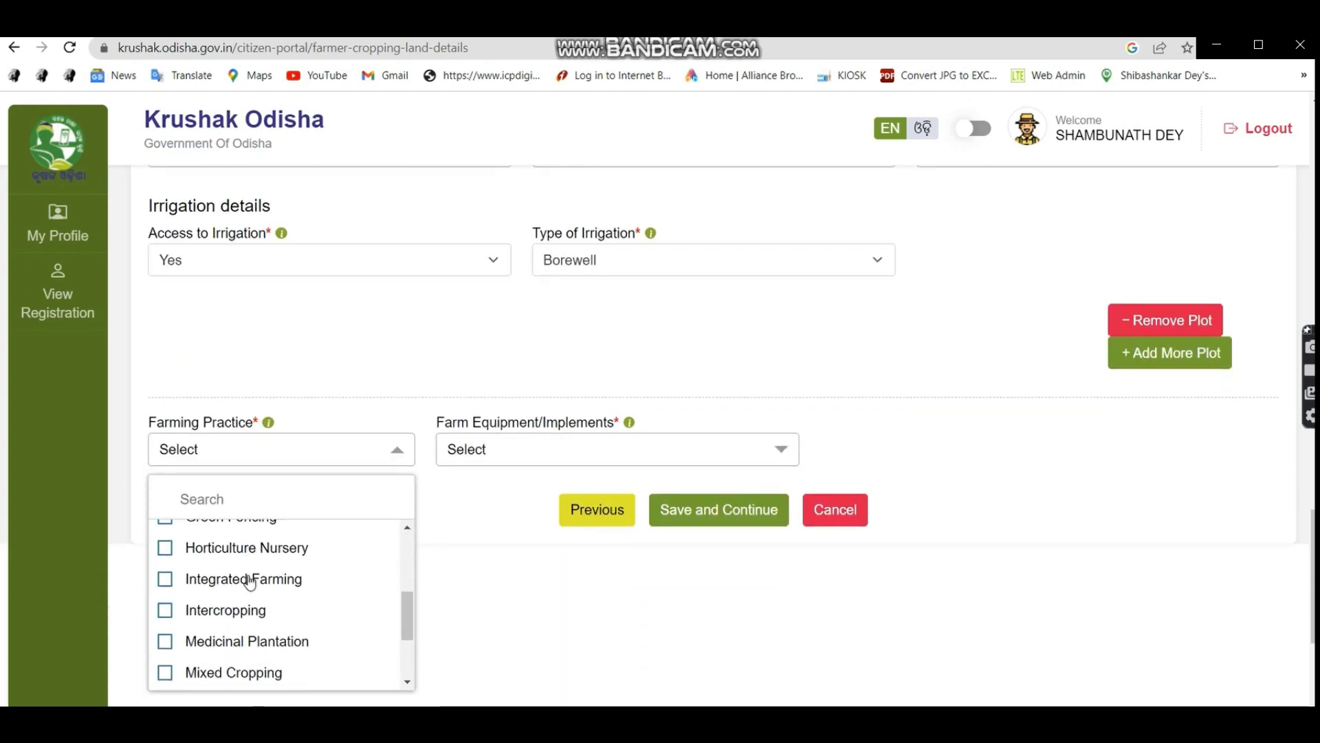
scroll(250, 583, down, 1)
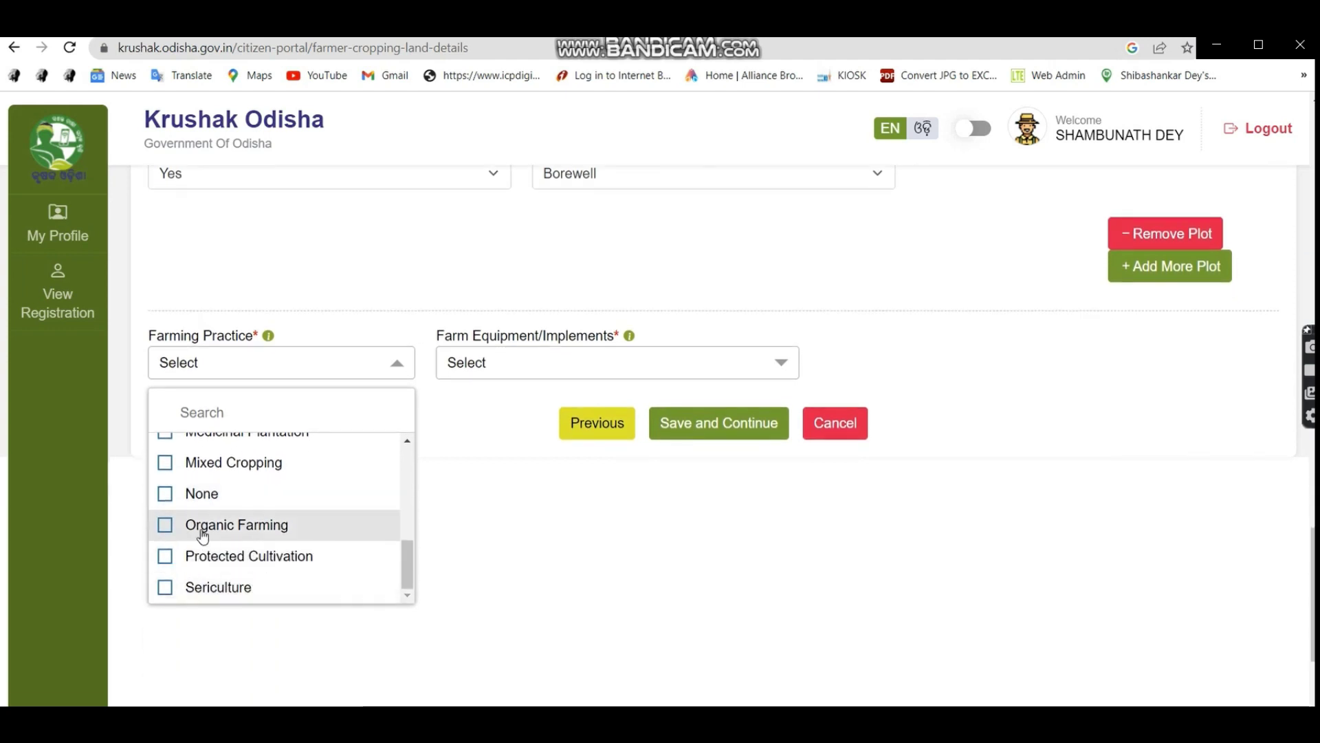
click(344, 523)
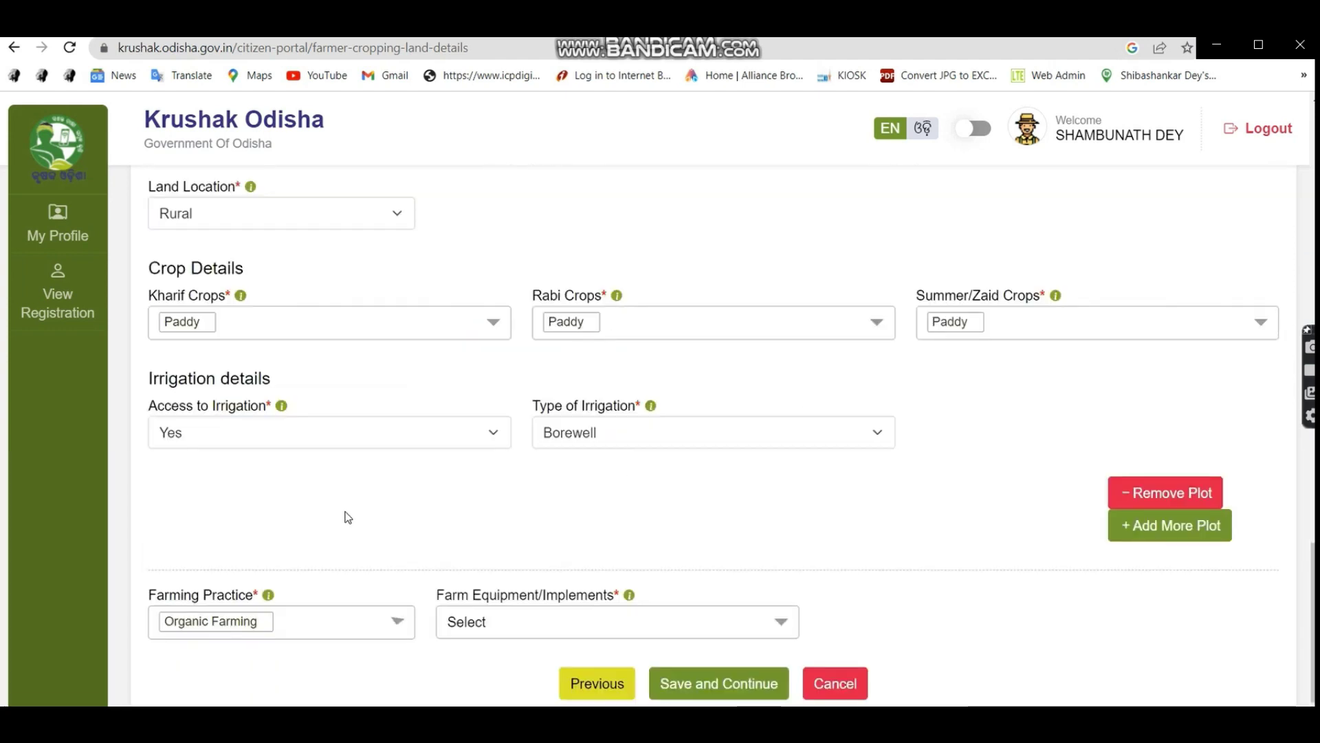
click(608, 622)
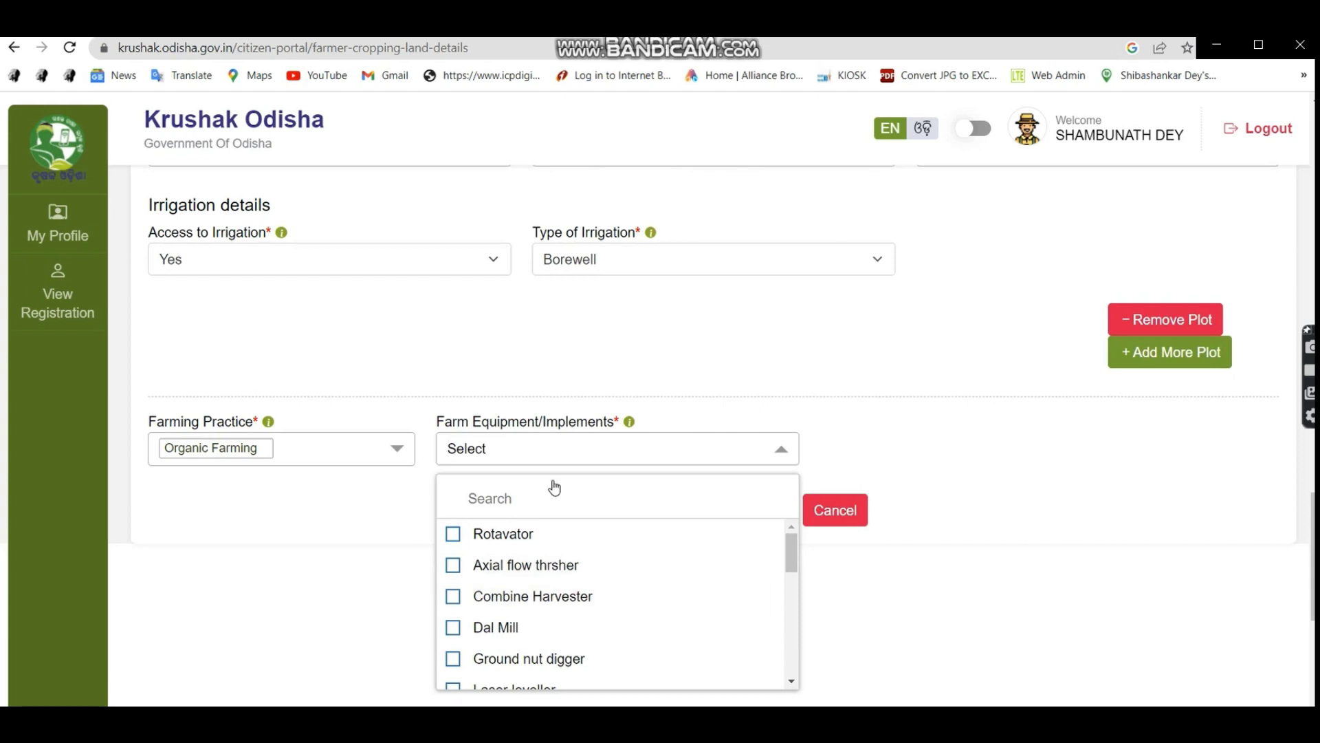
click(495, 500)
text(POWER)
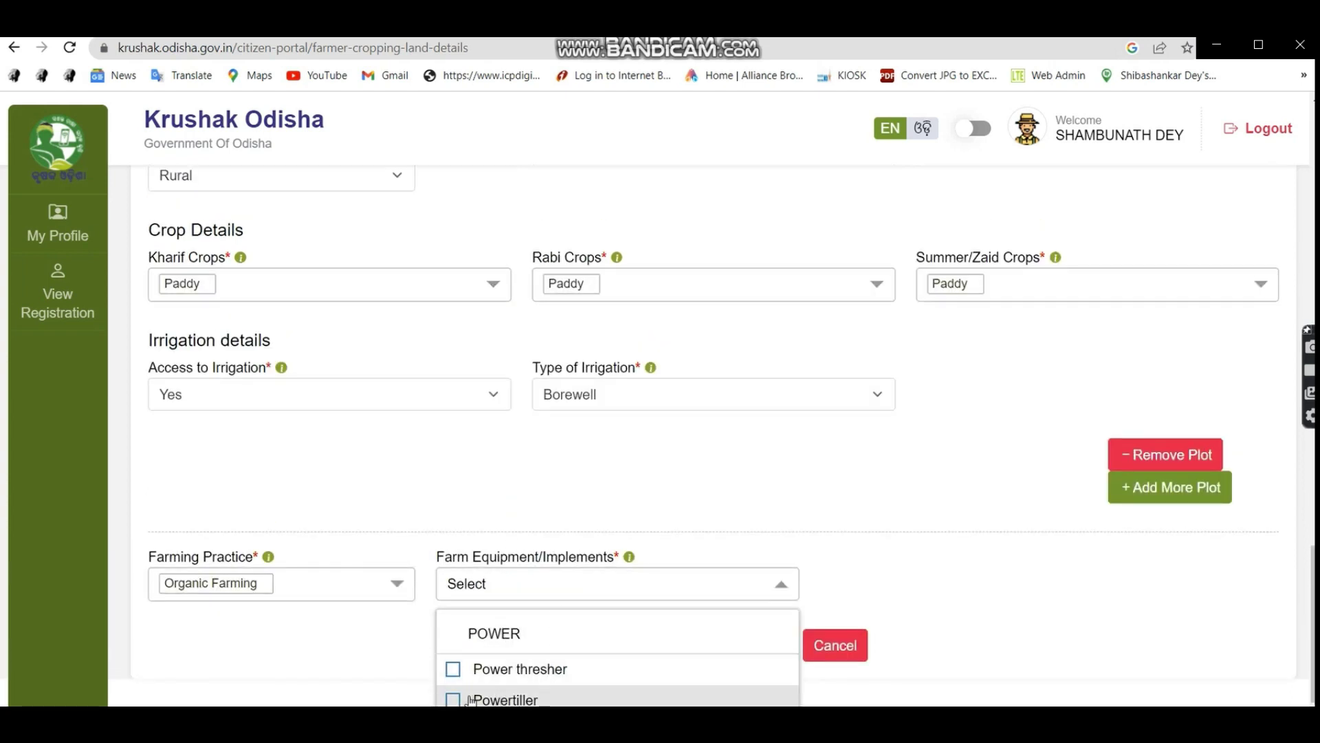
click(505, 700)
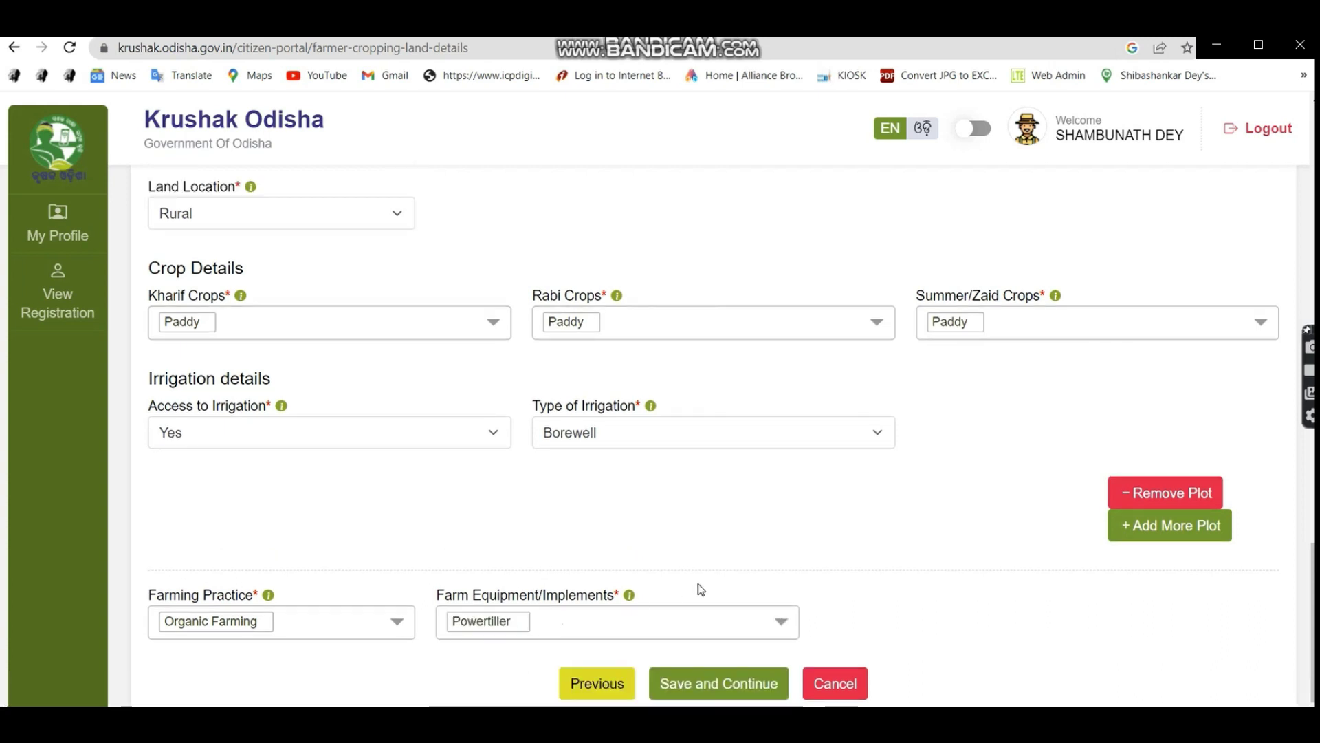
Save the cropping land details and acknowledge the saved message.
click(702, 680)
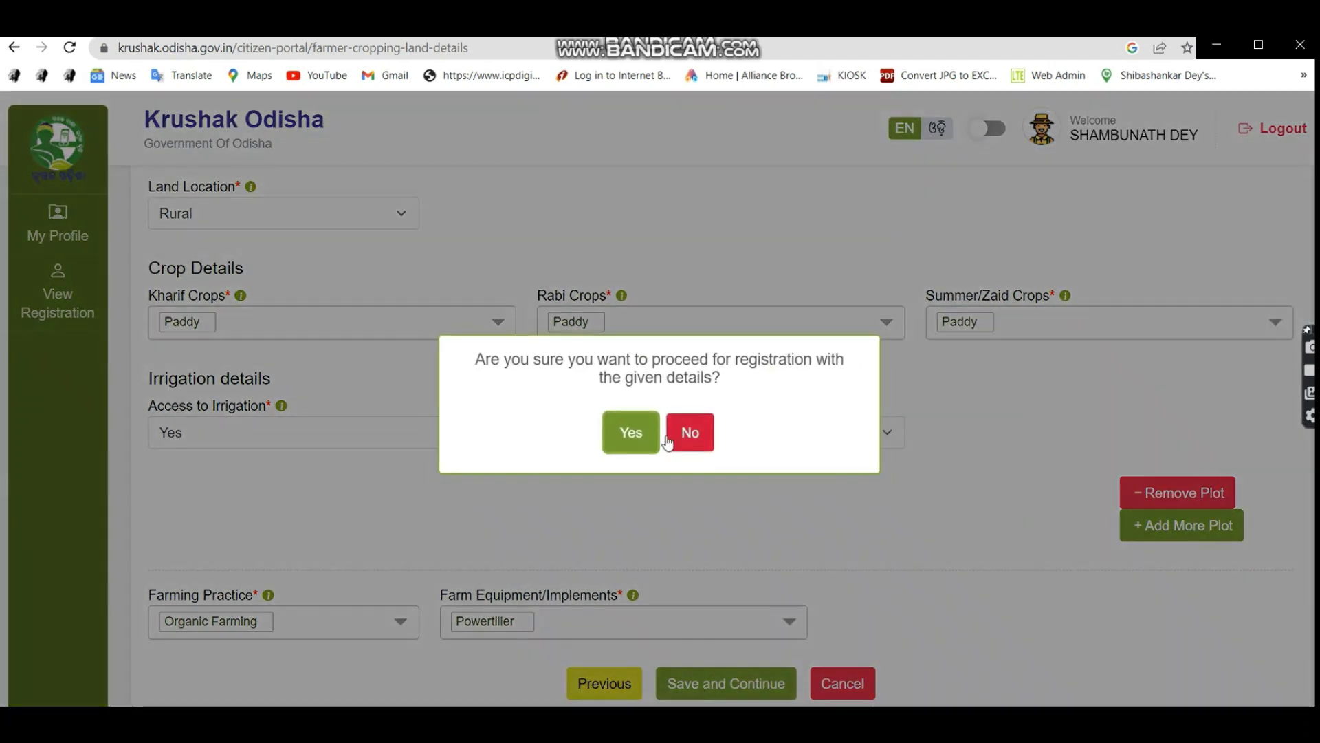
click(661, 437)
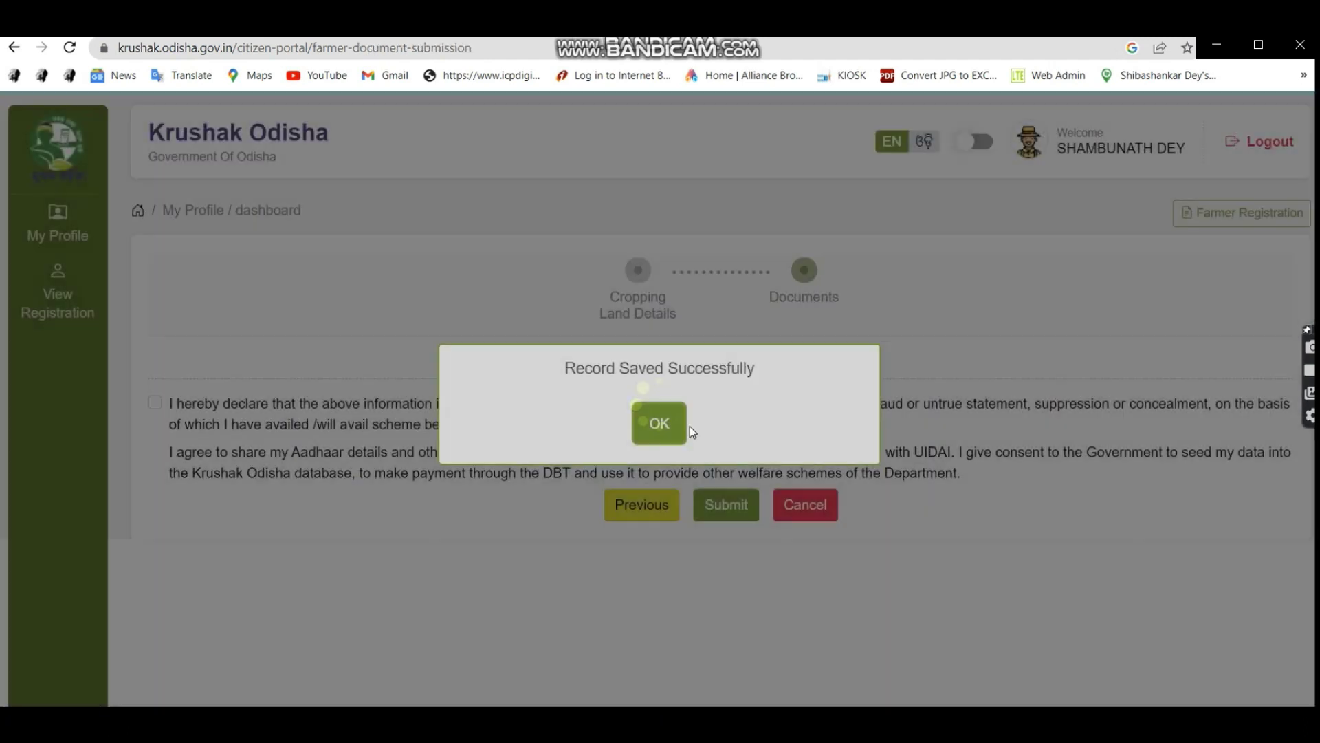
click(687, 426)
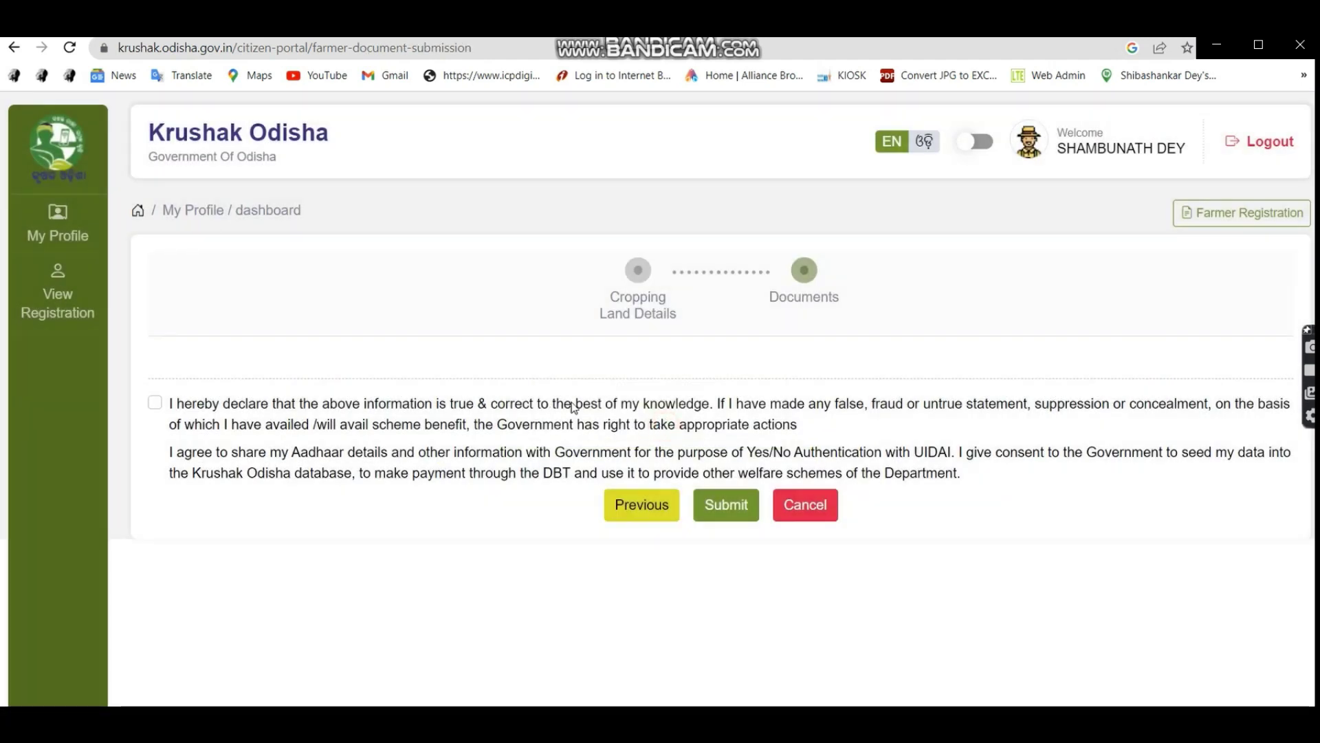
Accept the declaration and submit the registration application.
click(154, 403)
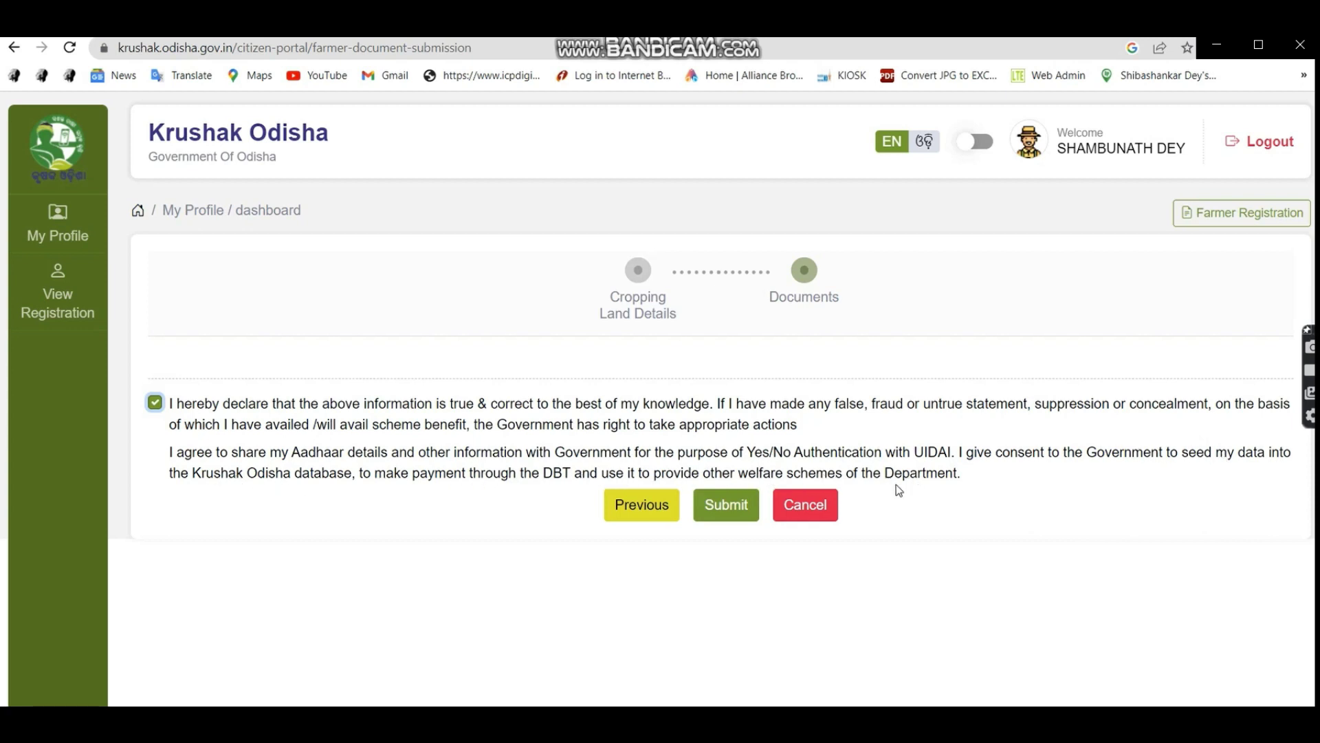
click(727, 504)
click(636, 433)
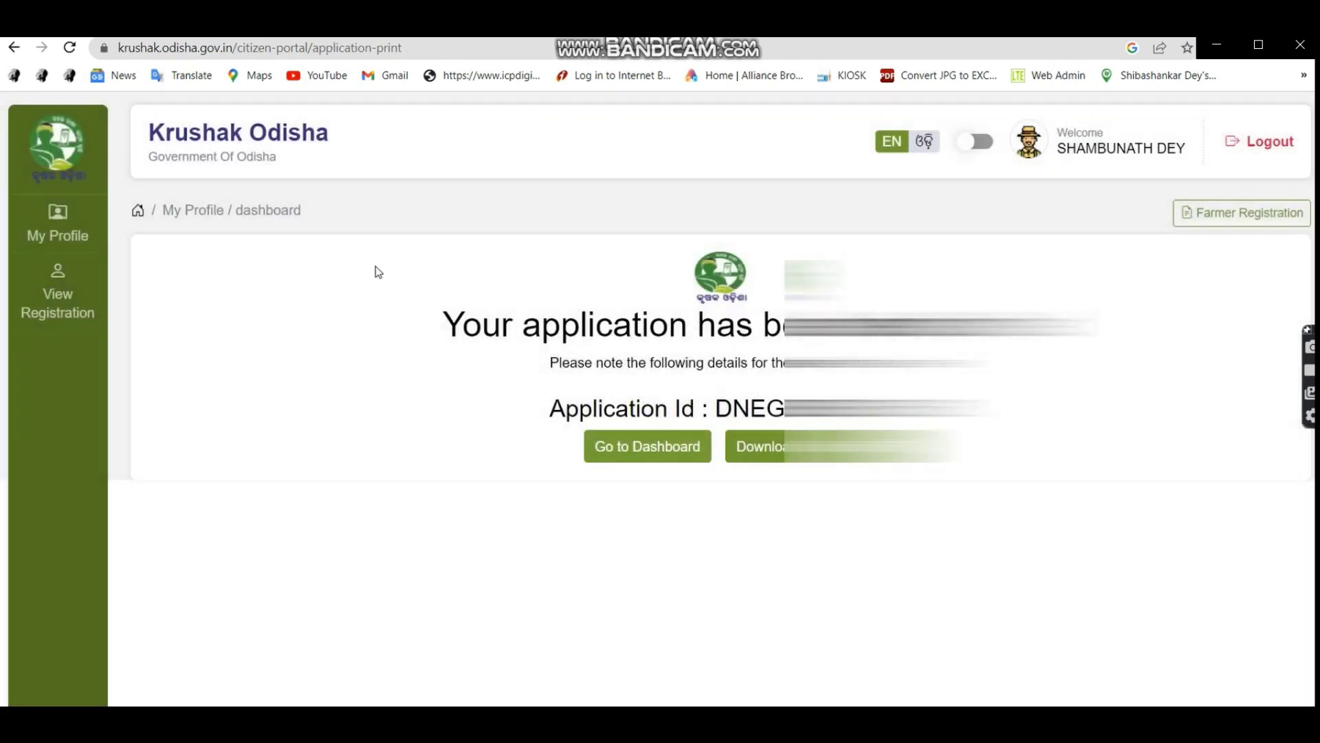
Download the acknowledgement as Krushak Odisha (6).pdf and open it from the download bar.
click(774, 452)
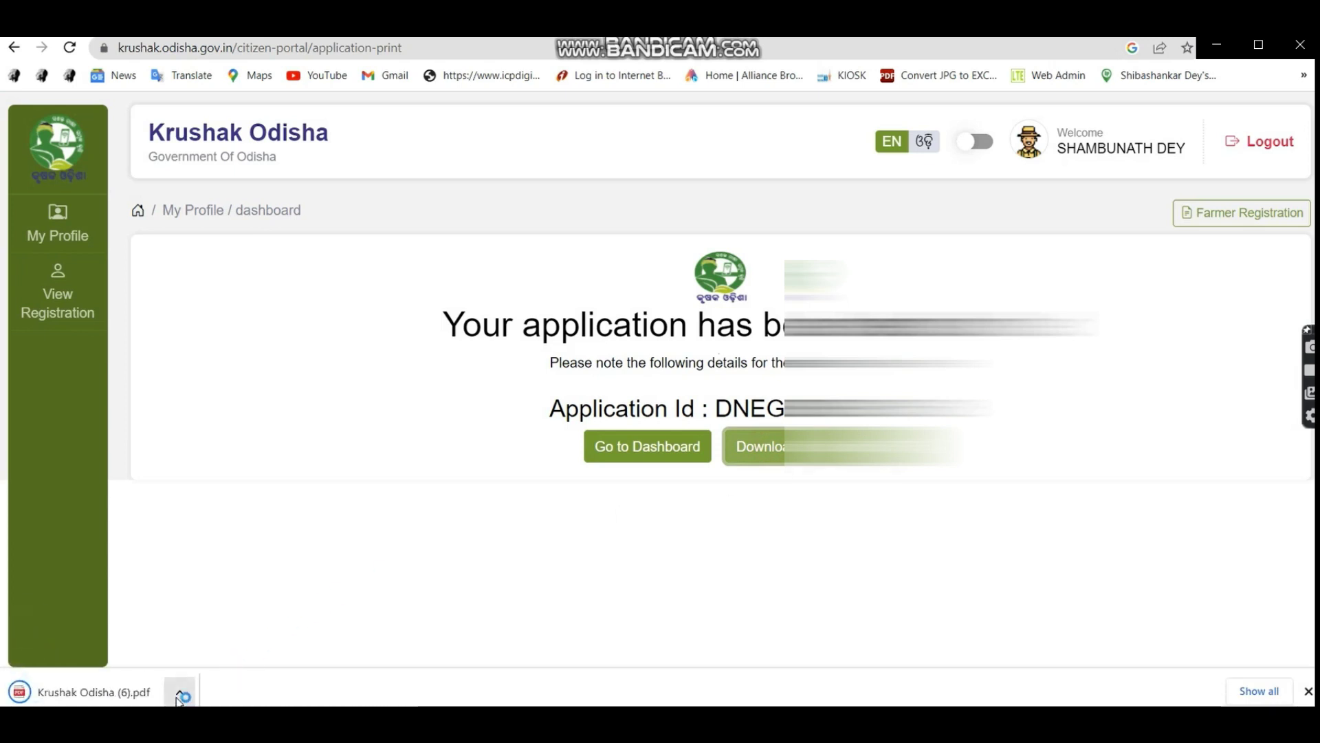
click(179, 693)
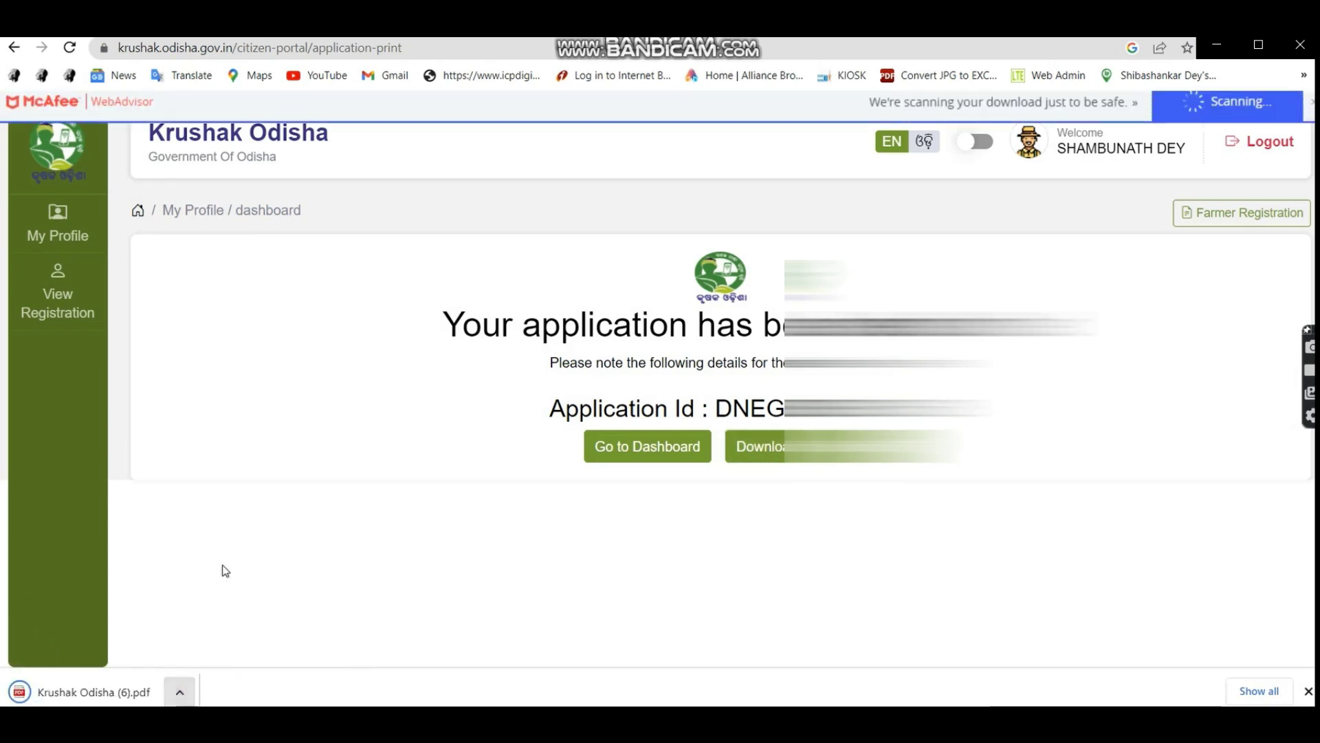
click(178, 691)
click(207, 561)
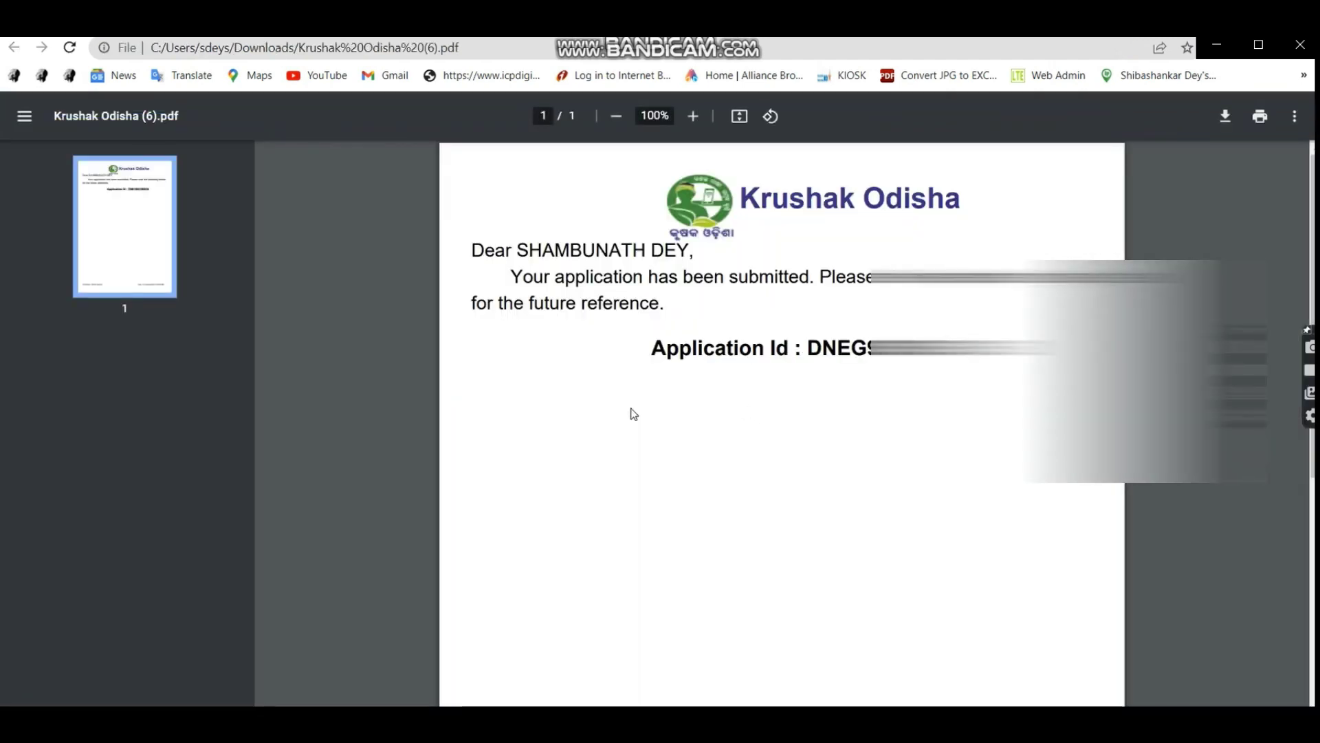
Scroll through the one-page acknowledgement PDF showing the submission message and application ID.
scroll(634, 414, down, 4)
scroll(616, 416, up, 5)
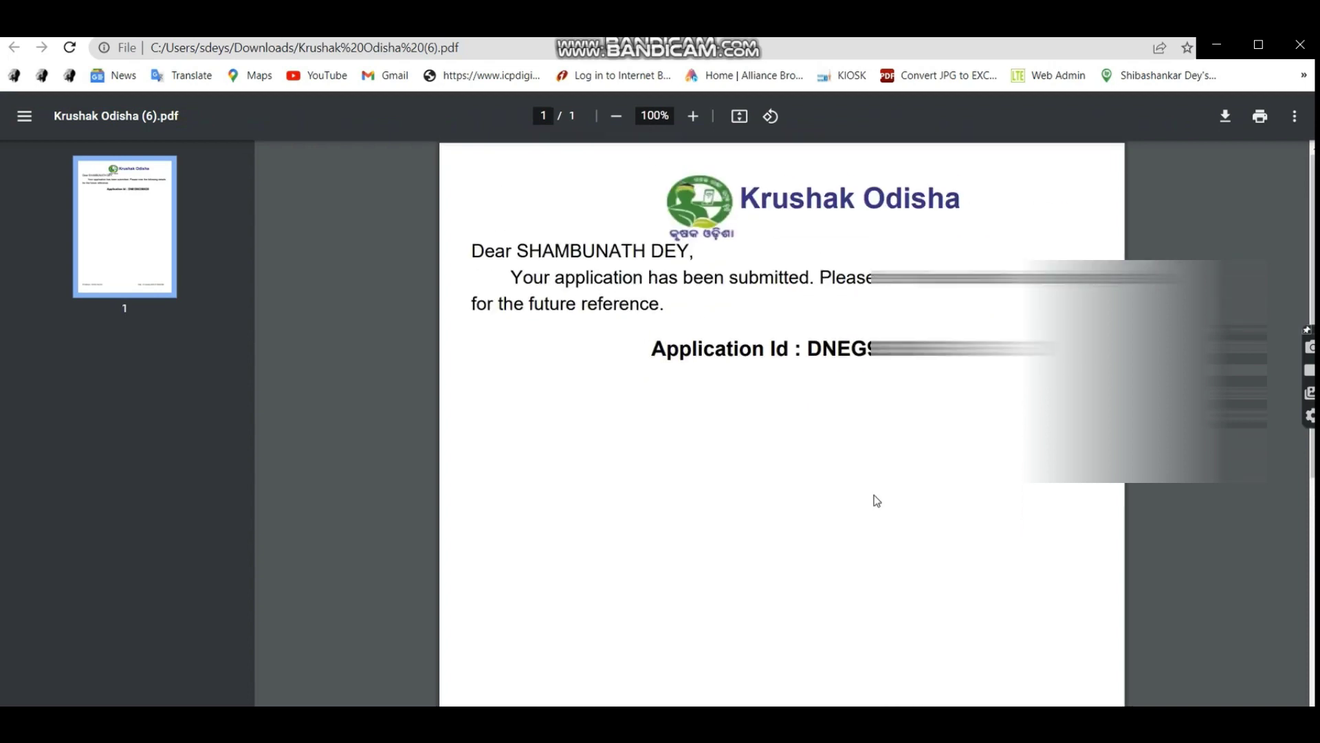